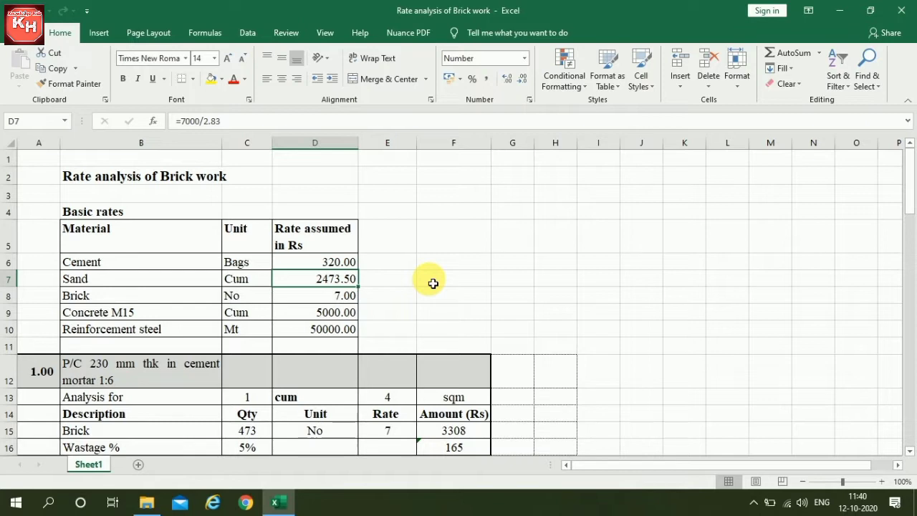
Step: Review the assumed basic rates for brick, Concrete M15 and reinforcement steel in the Basic rates table
{"action": "left_click", "coordinate": [85, 296]}
{"action": "left_click", "coordinate": [303, 299]}
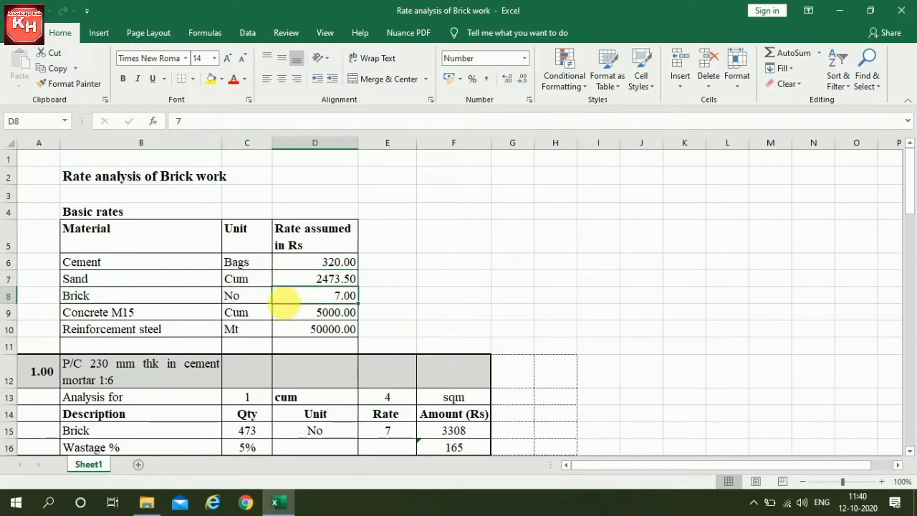
{"action": "left_click", "coordinate": [93, 312]}
{"action": "left_click", "coordinate": [307, 313]}
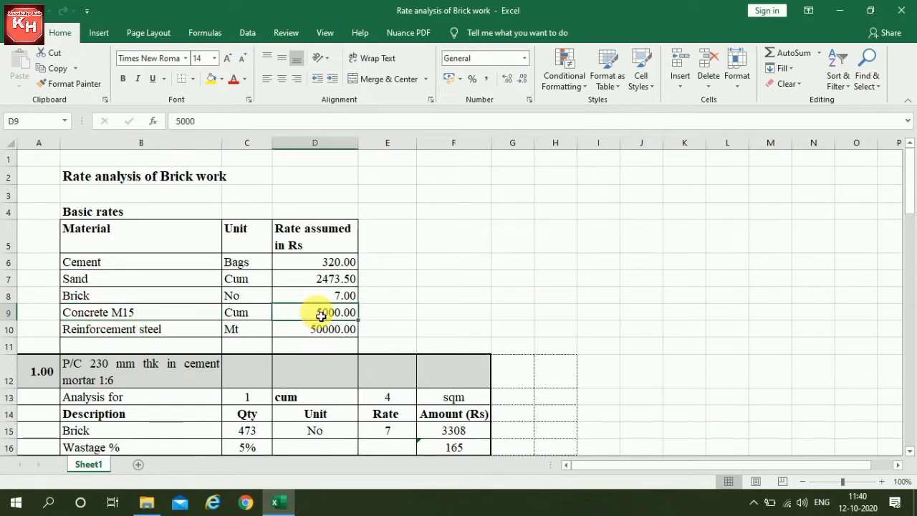
{"action": "left_click", "coordinate": [109, 331]}
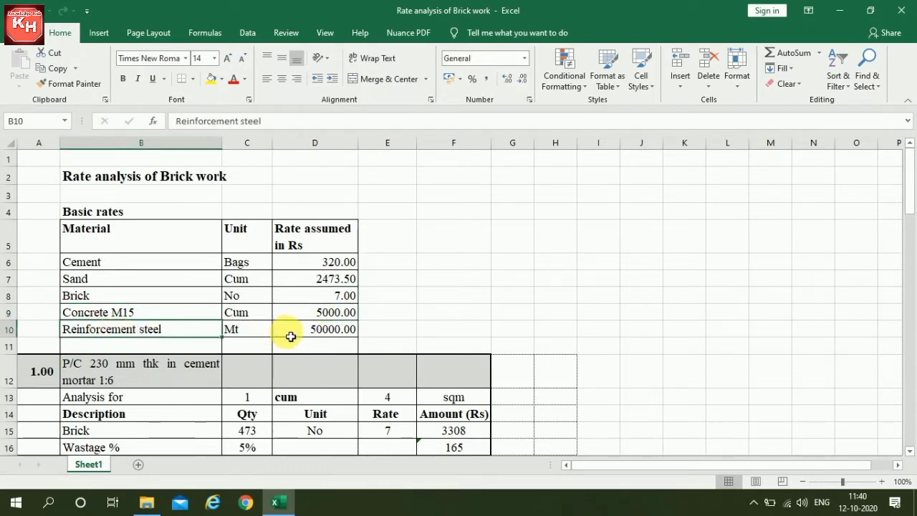
{"action": "left_click", "coordinate": [315, 333]}
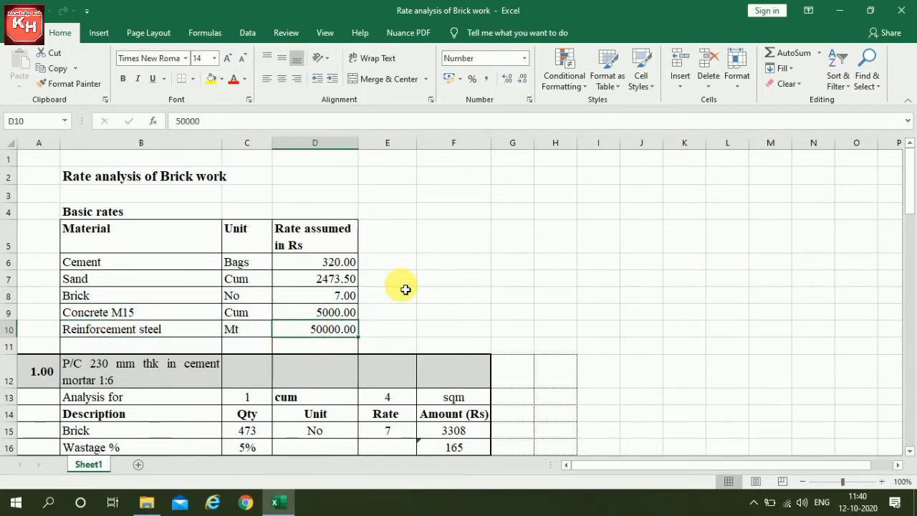
Step: Examine the title of the 230 mm thick brickwork item in 1:6 mortar and its cum-to-sqm analysis basis
{"action": "scroll", "coordinate": [406, 289], "scroll_direction": "down", "scroll_amount": 3}
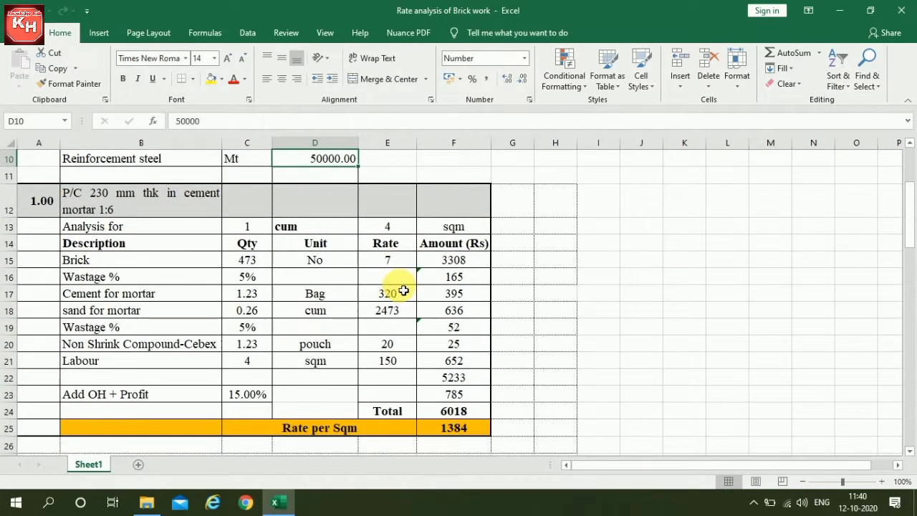
{"action": "left_click", "coordinate": [129, 196]}
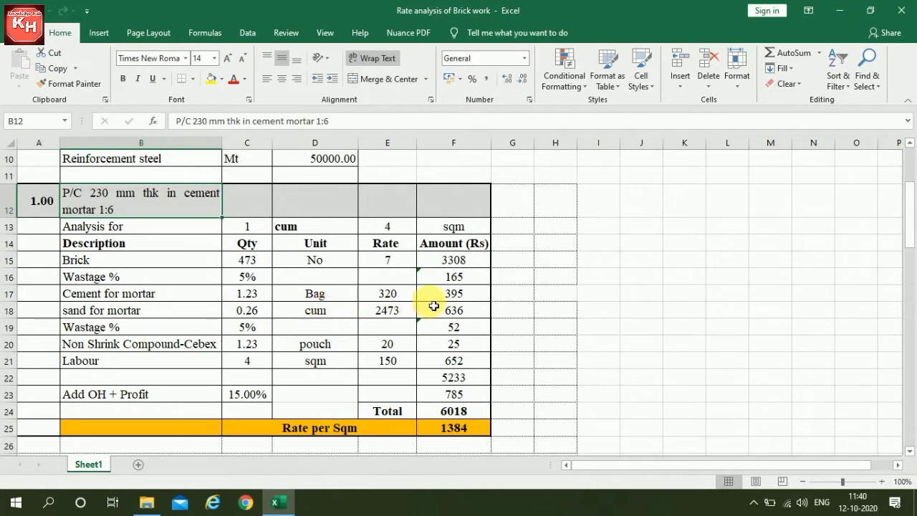
{"action": "left_click", "coordinate": [447, 228]}
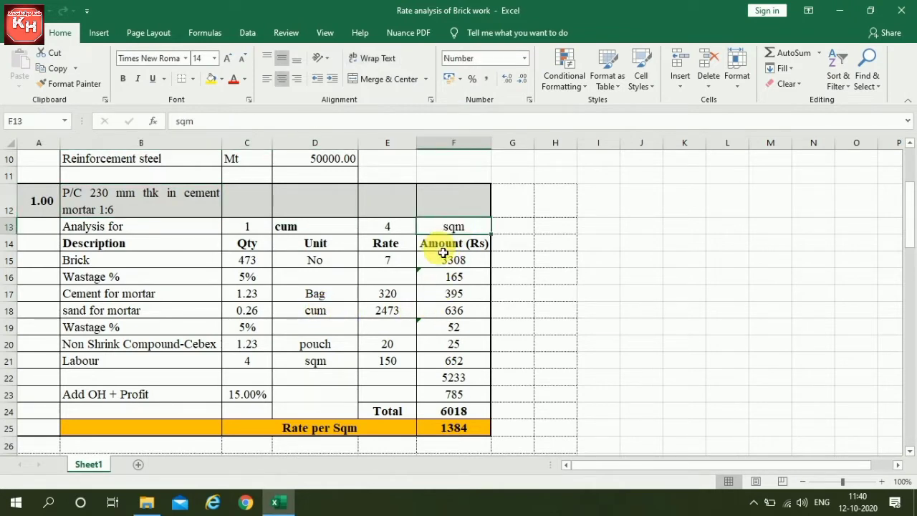
{"action": "left_click", "coordinate": [246, 227]}
{"action": "left_click", "coordinate": [301, 227]}
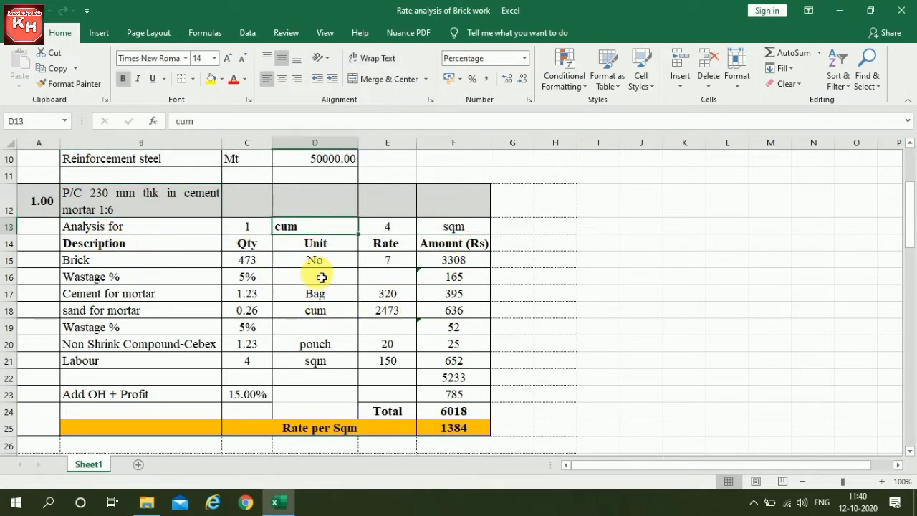
{"action": "left_click", "coordinate": [383, 228]}
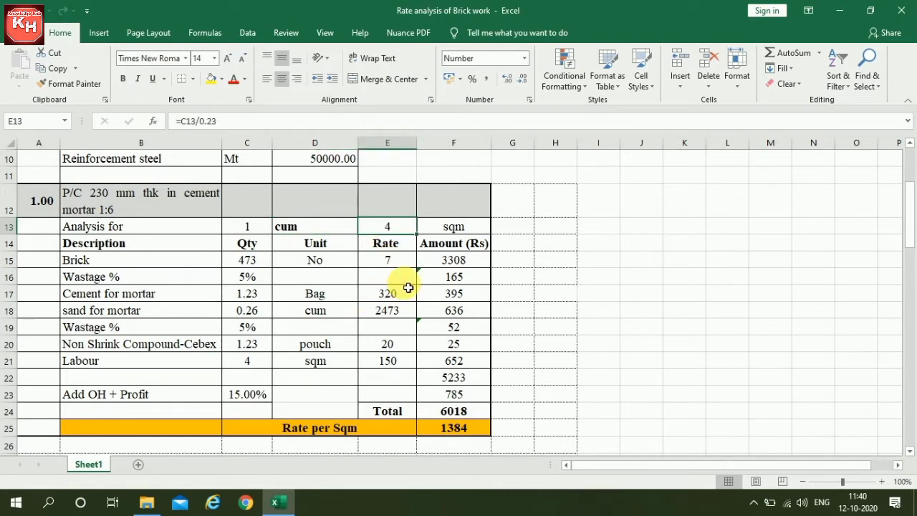
Step: Inspect the quantity, unit, rate and amount of the Brick row and its wastage in the 230 mm brickwork analysis
{"action": "left_click", "coordinate": [112, 243]}
{"action": "left_click", "coordinate": [94, 260]}
{"action": "left_click", "coordinate": [246, 263]}
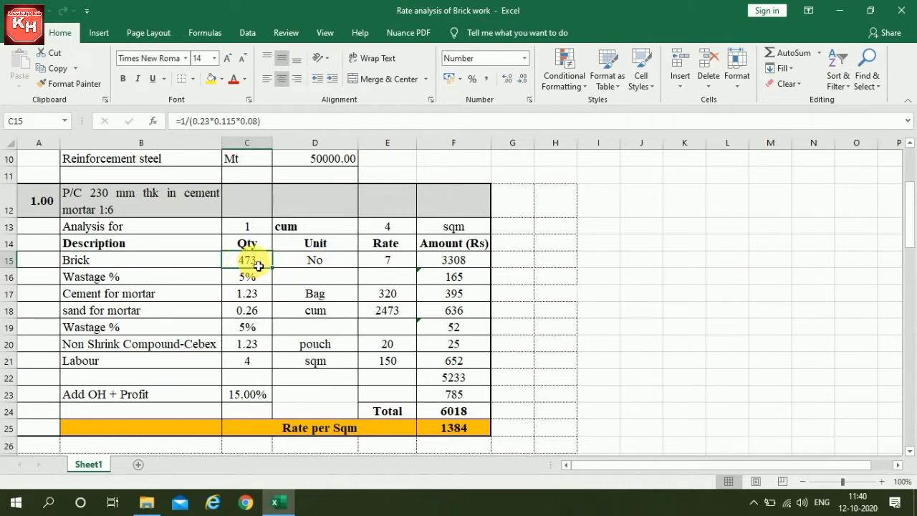
{"action": "left_click", "coordinate": [321, 260]}
{"action": "left_click", "coordinate": [405, 265]}
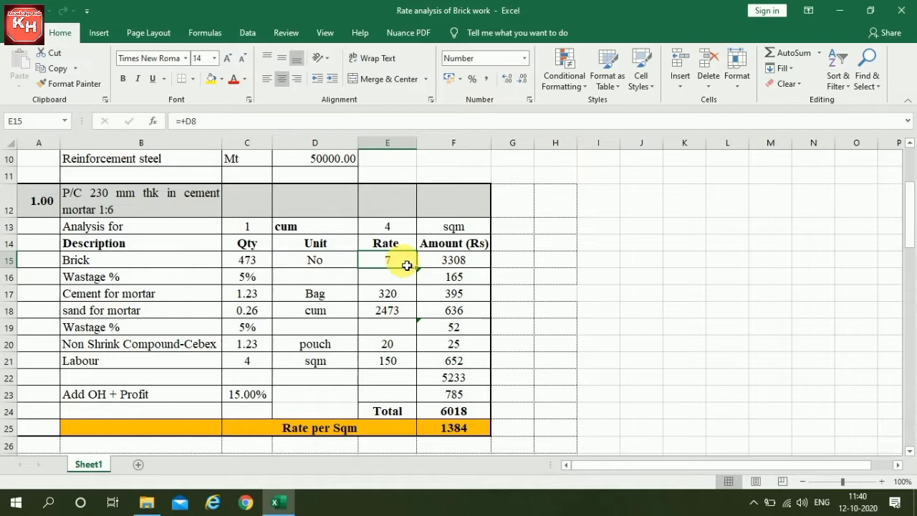
{"action": "left_click", "coordinate": [453, 261]}
{"action": "left_click", "coordinate": [250, 281]}
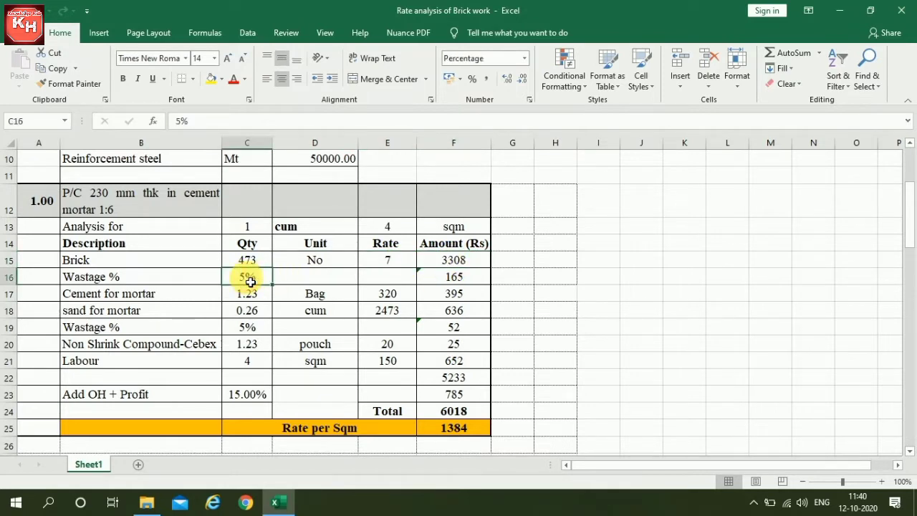
{"action": "left_click", "coordinate": [454, 278]}
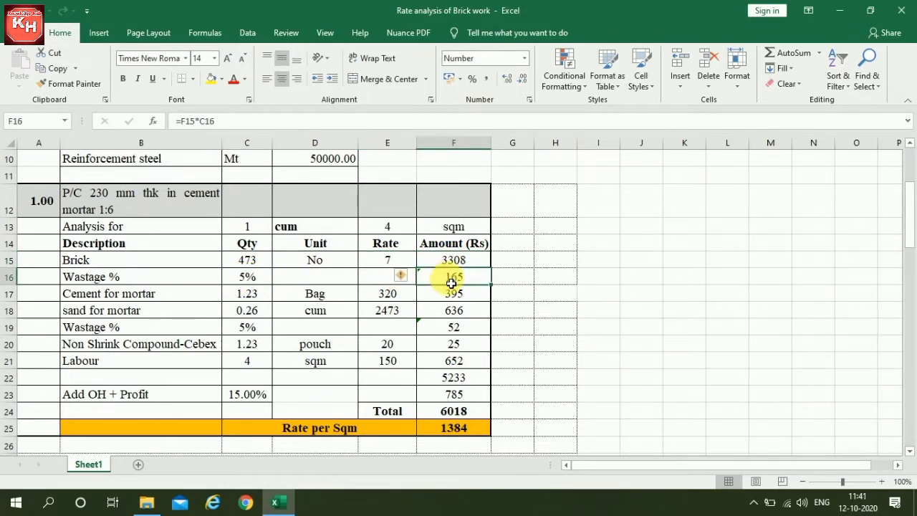
Step: Inspect the cement for mortar quantity, rate and amount formulas, plus the sand for mortar quantity formula
{"action": "left_click", "coordinate": [254, 299]}
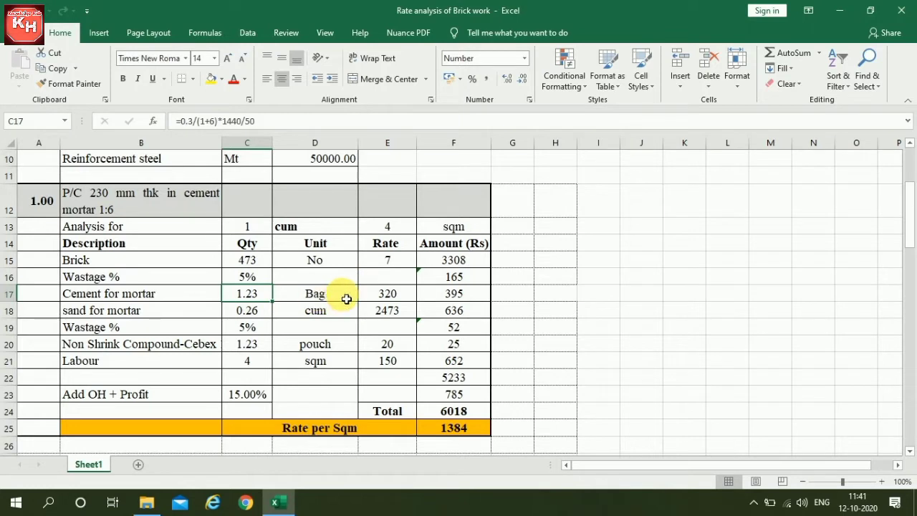
{"action": "left_click", "coordinate": [320, 295]}
{"action": "left_click", "coordinate": [396, 298]}
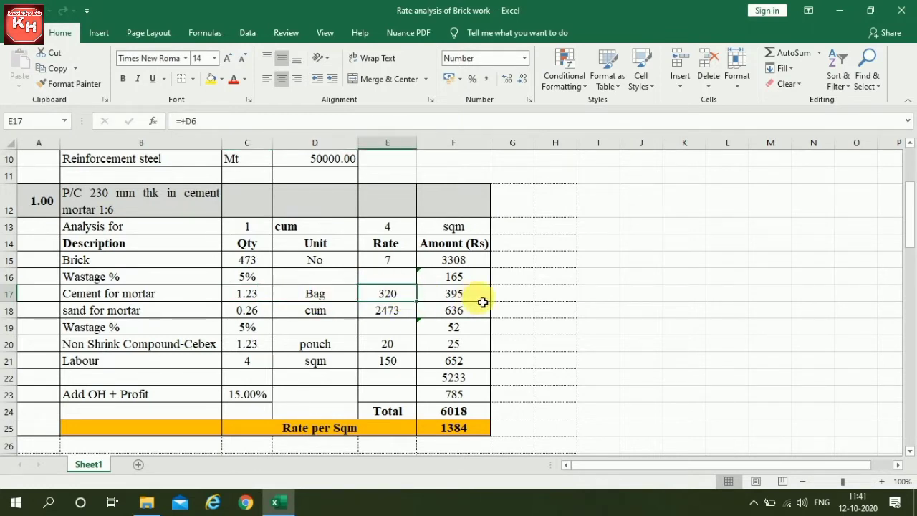
{"action": "left_click", "coordinate": [470, 296]}
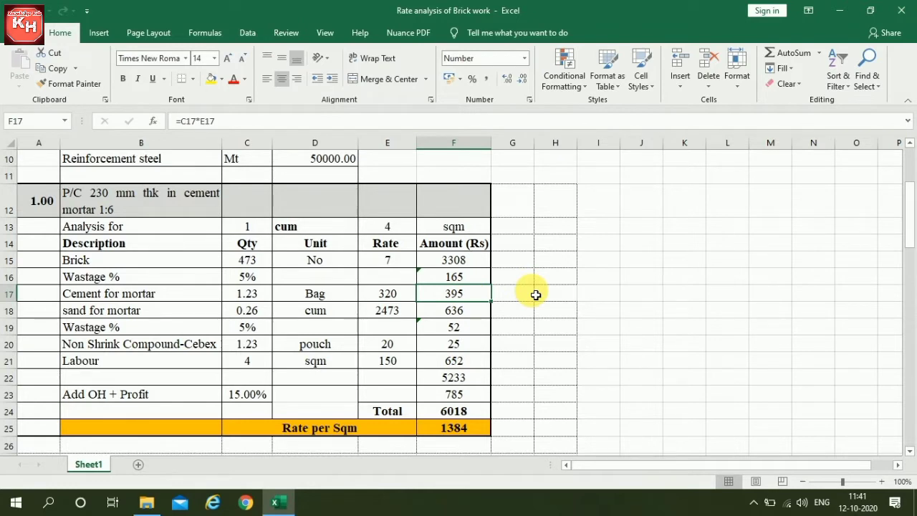
{"action": "left_click", "coordinate": [139, 311]}
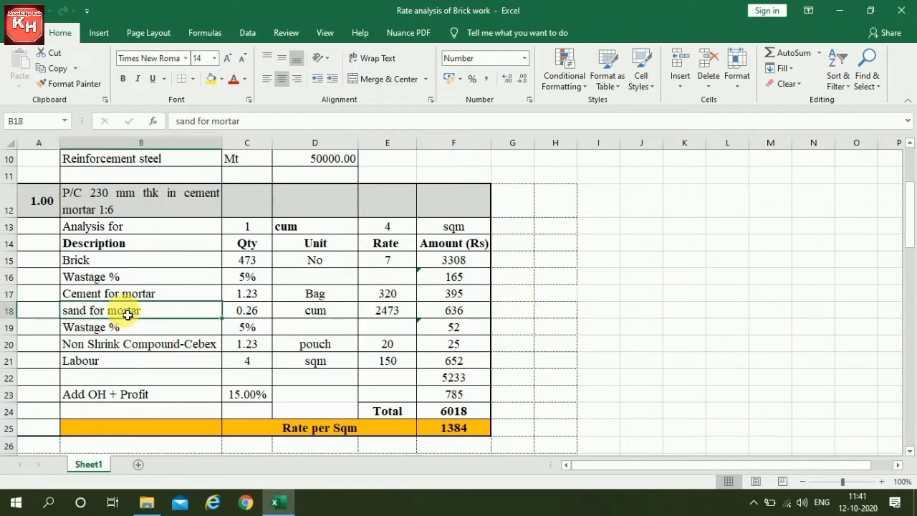
{"action": "left_click", "coordinate": [253, 315]}
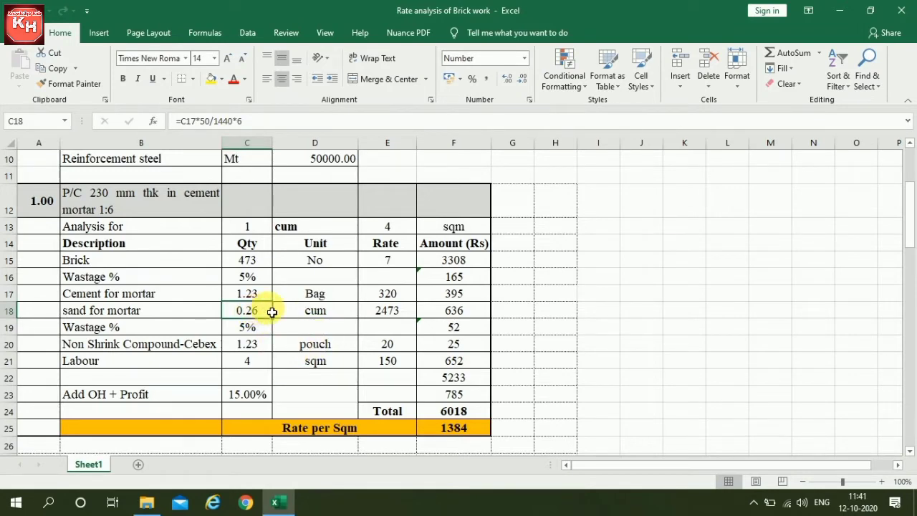
Step: Review the brick size and brick work dimension inputs in the BRICK WORK CALCULATION table
{"action": "scroll", "coordinate": [272, 310], "scroll_direction": "down", "scroll_amount": 2}
{"action": "scroll", "coordinate": [356, 294], "scroll_direction": "down", "scroll_amount": 5}
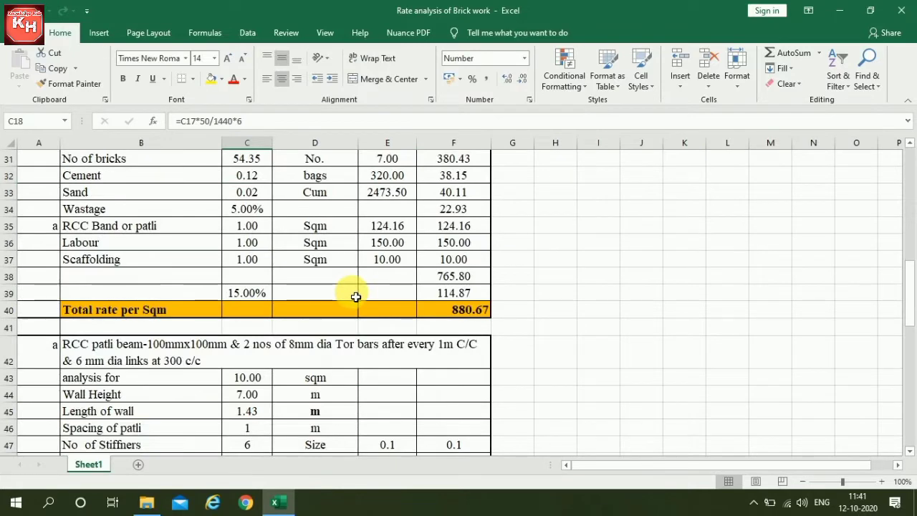
{"action": "scroll", "coordinate": [356, 297], "scroll_direction": "down", "scroll_amount": 12}
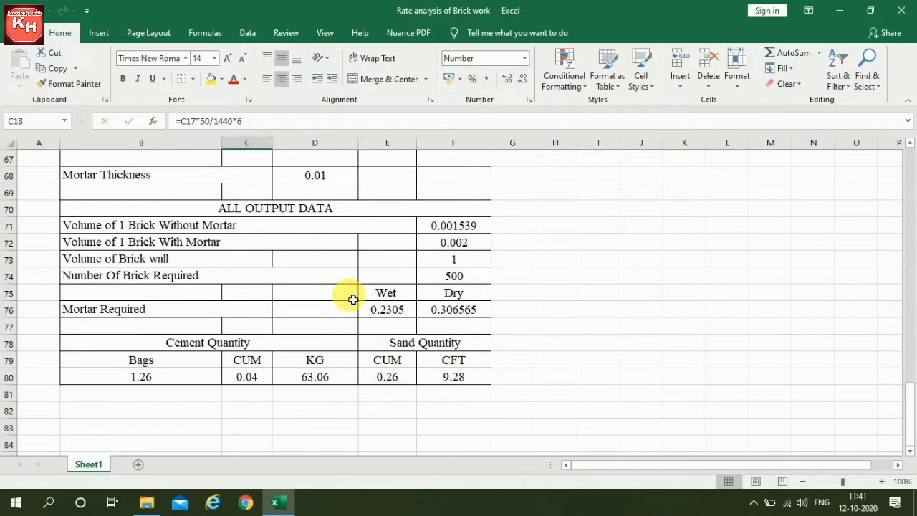
{"action": "scroll", "coordinate": [348, 301], "scroll_direction": "up", "scroll_amount": 5}
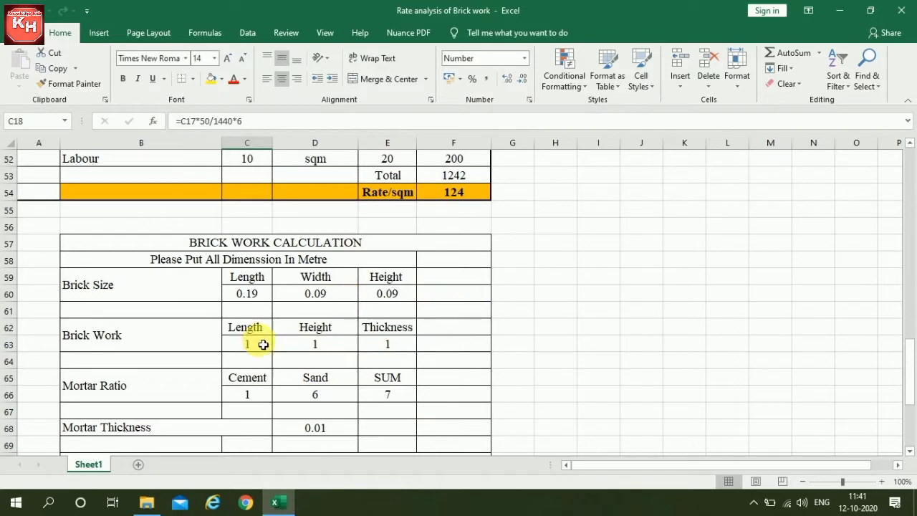
{"action": "left_click", "coordinate": [255, 296]}
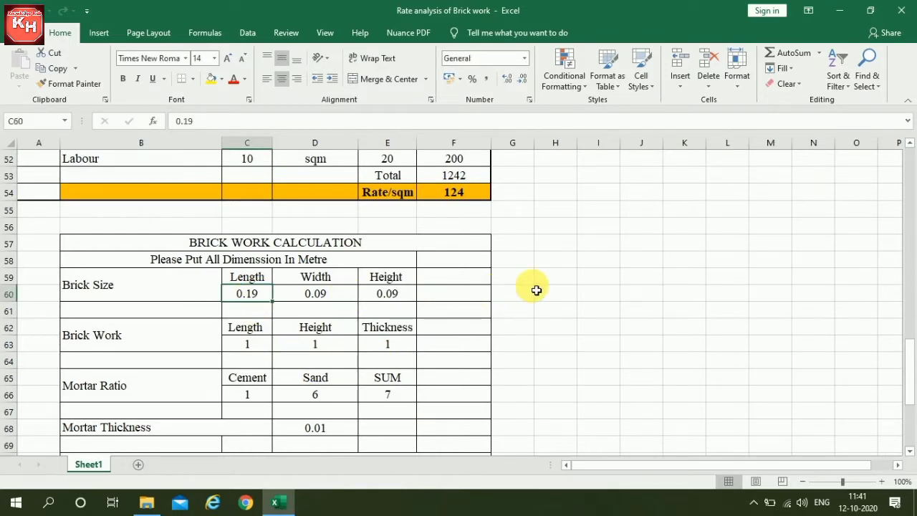
{"action": "left_click", "coordinate": [318, 297]}
{"action": "left_click", "coordinate": [409, 293]}
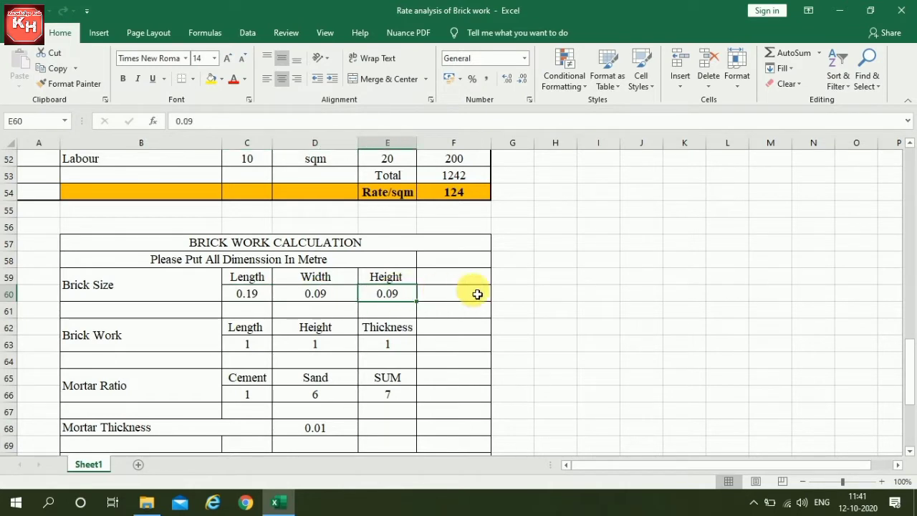
{"action": "left_click", "coordinate": [241, 347]}
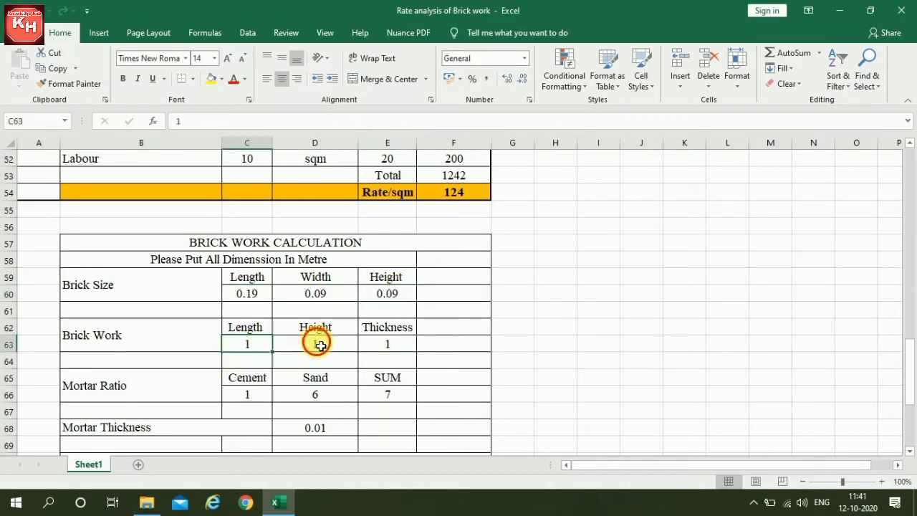
{"action": "left_click", "coordinate": [318, 343]}
{"action": "left_click", "coordinate": [411, 348]}
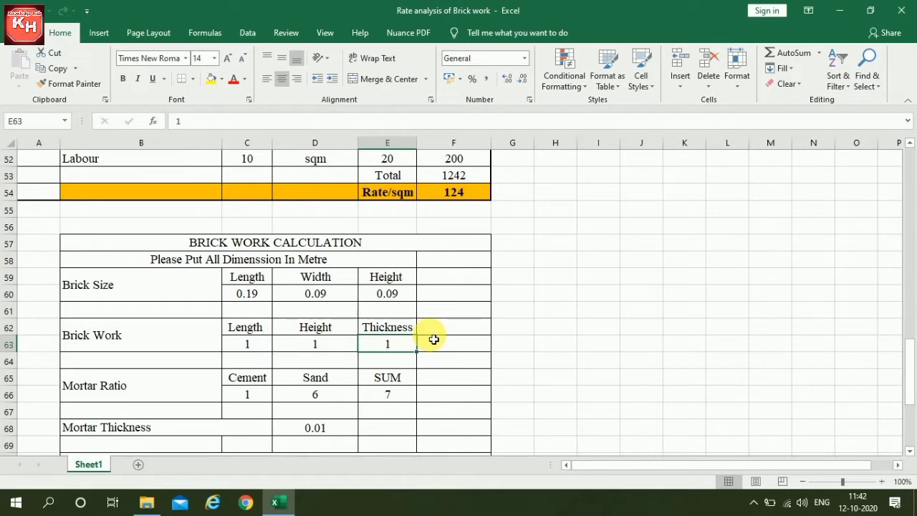
Step: Check the mortar ratio entries for cement, sand and sum, and the mortar thickness input
{"action": "scroll", "coordinate": [433, 340], "scroll_direction": "down", "scroll_amount": 1}
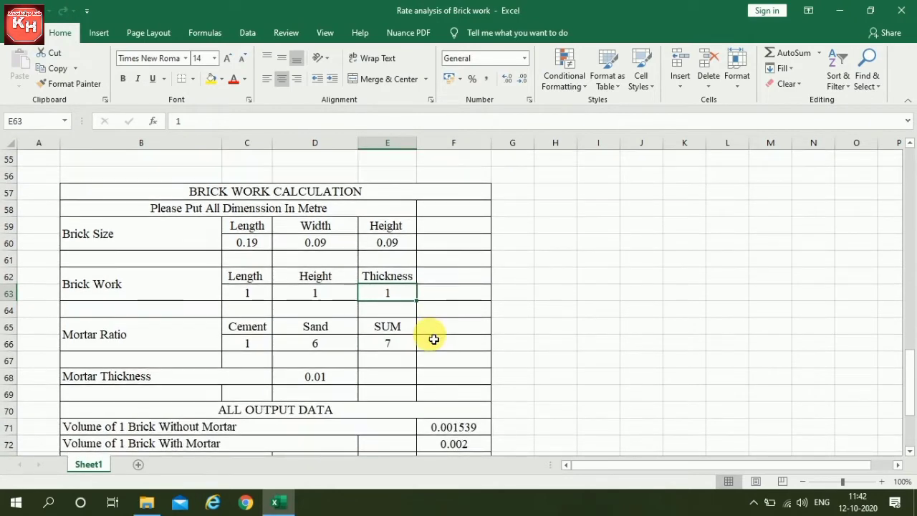
{"action": "left_click", "coordinate": [244, 343]}
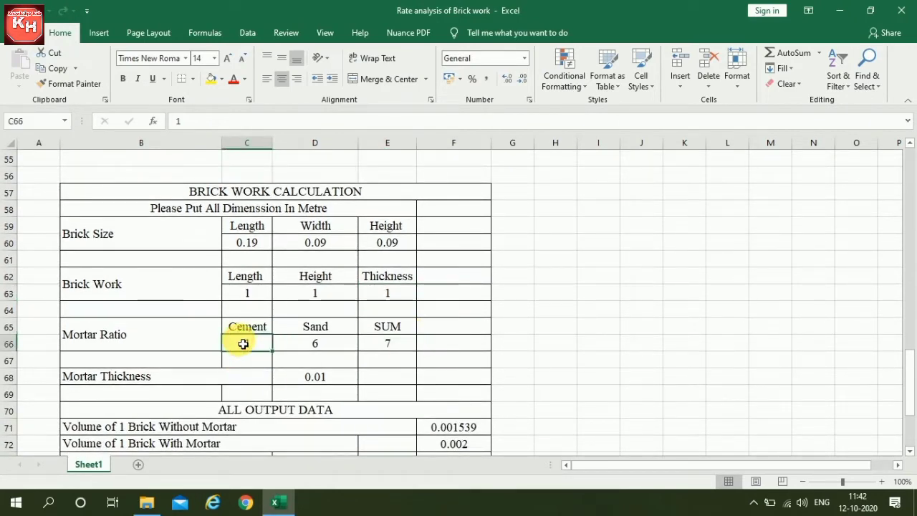
{"action": "left_click", "coordinate": [308, 349]}
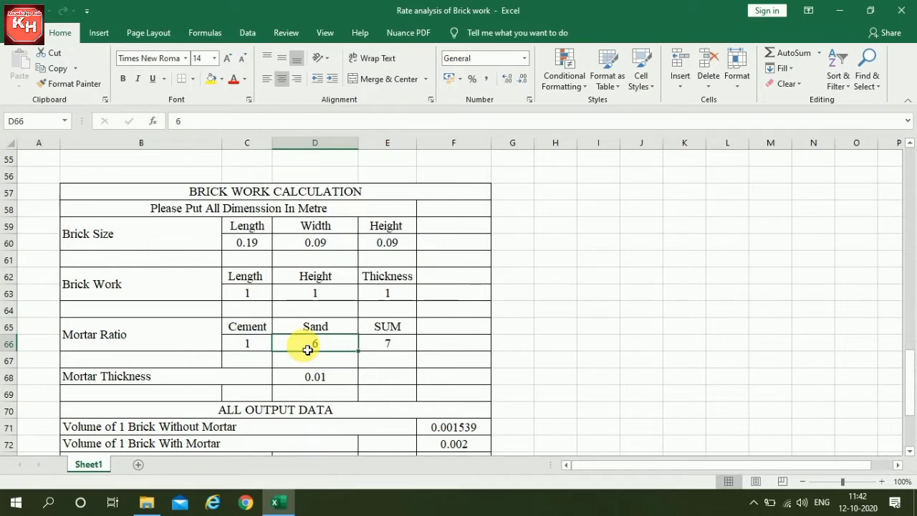
{"action": "left_click", "coordinate": [393, 350]}
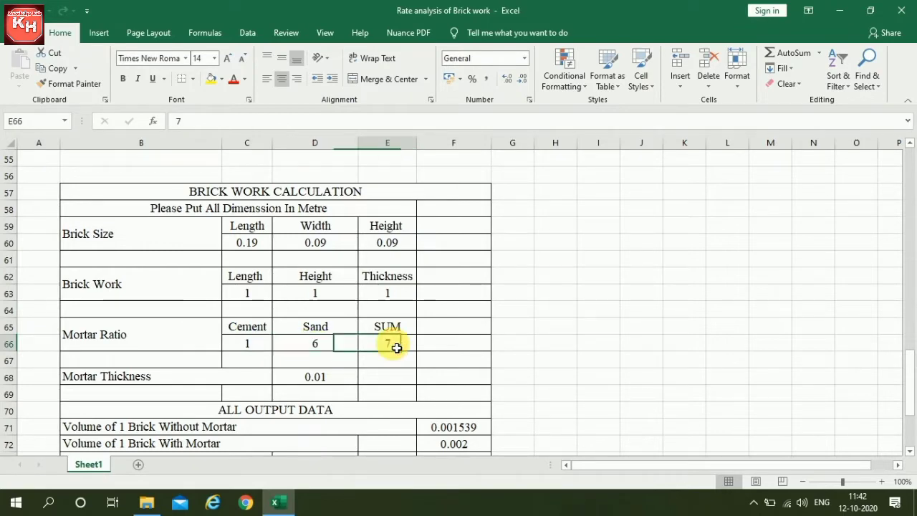
{"action": "left_click", "coordinate": [311, 377]}
Step: Examine how the output volumes of one brick without and with mortar relate to the dimension inputs
{"action": "scroll", "coordinate": [438, 345], "scroll_direction": "down", "scroll_amount": 3}
{"action": "scroll", "coordinate": [440, 346], "scroll_direction": "down", "scroll_amount": 2}
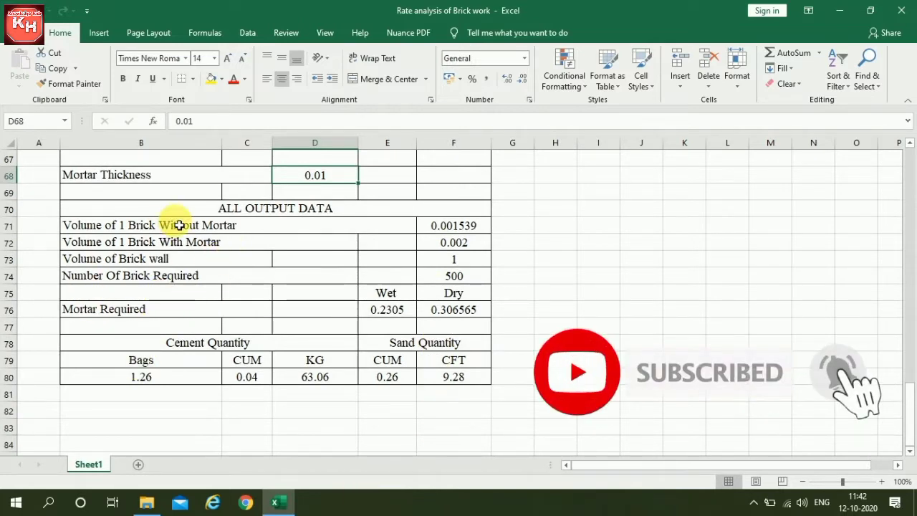
{"action": "left_click", "coordinate": [454, 229]}
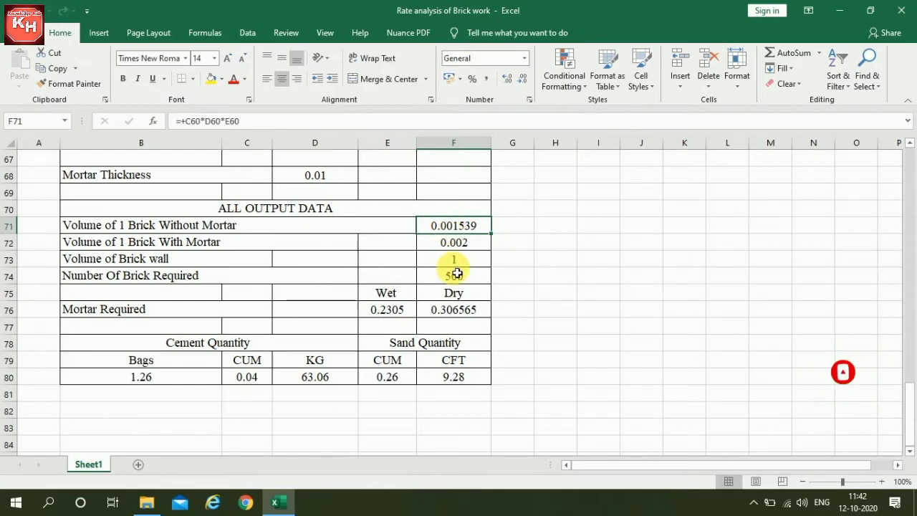
{"action": "scroll", "coordinate": [455, 269], "scroll_direction": "up", "scroll_amount": 3}
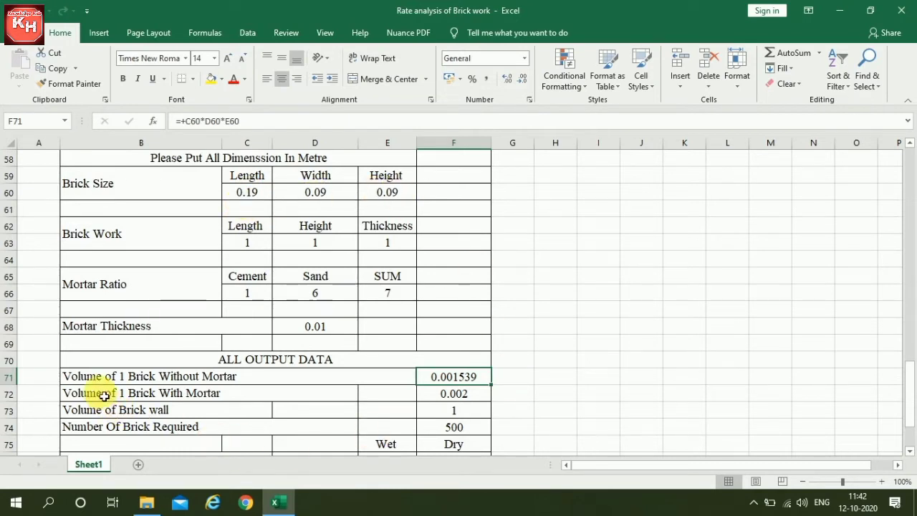
{"action": "left_click", "coordinate": [453, 396]}
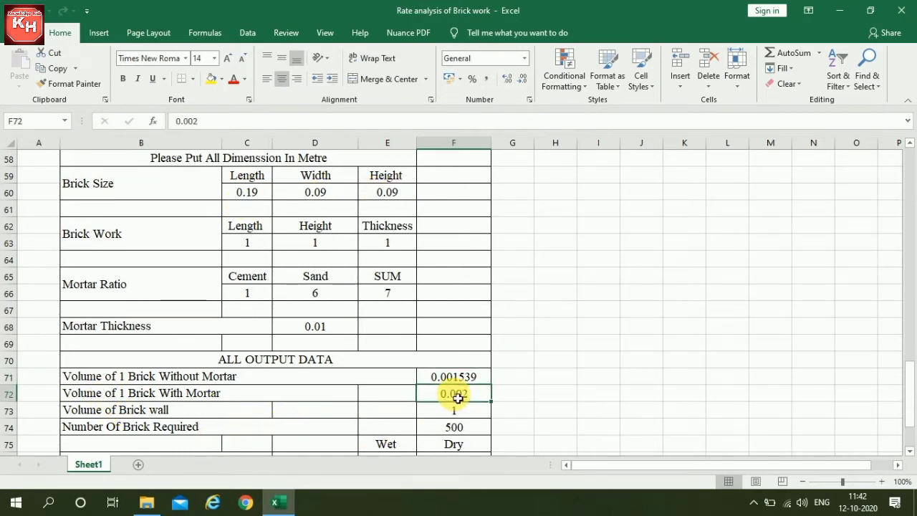
{"action": "left_click", "coordinate": [241, 246]}
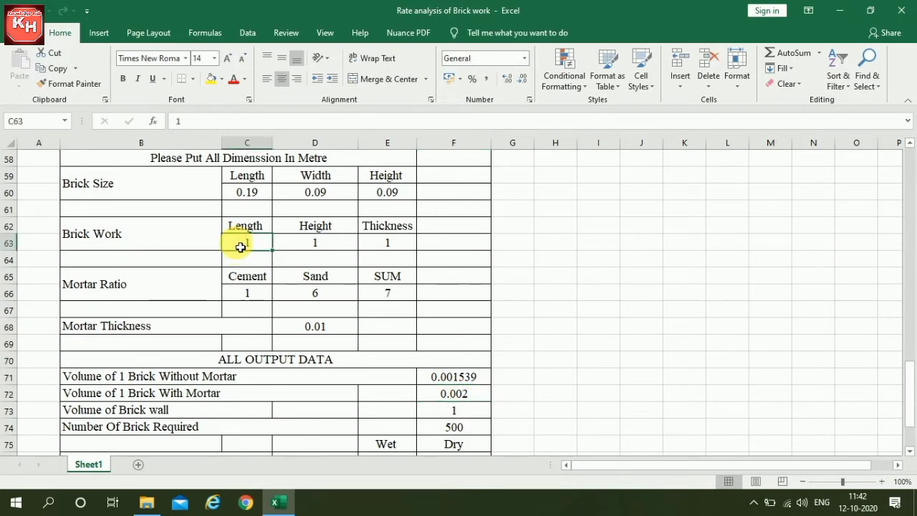
{"action": "left_click", "coordinate": [458, 392]}
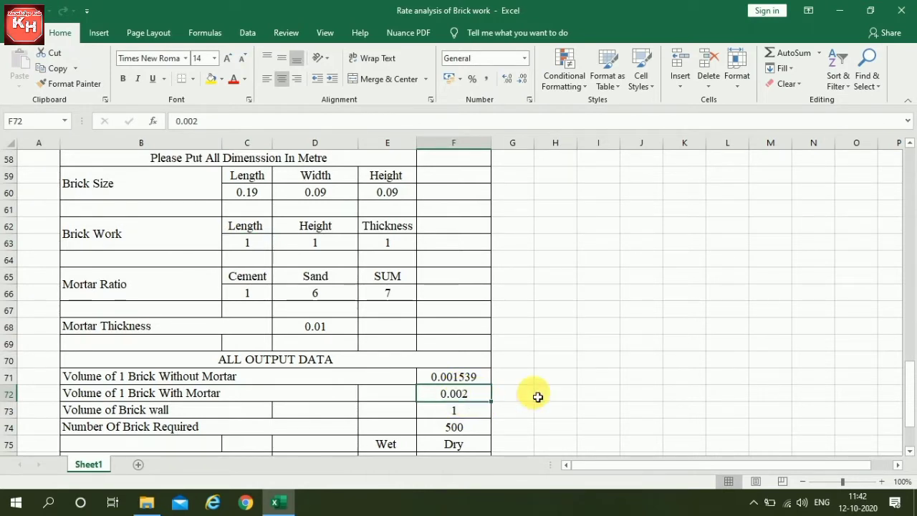
Step: Inspect the output formulas for one brick's volume without mortar, the brick wall volume and the number of bricks required
{"action": "left_click", "coordinate": [470, 382]}
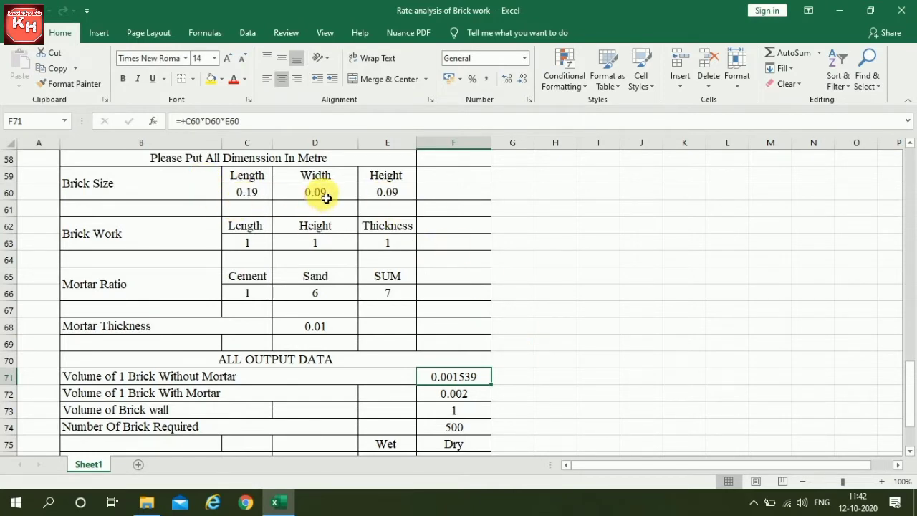
{"action": "left_click", "coordinate": [446, 415]}
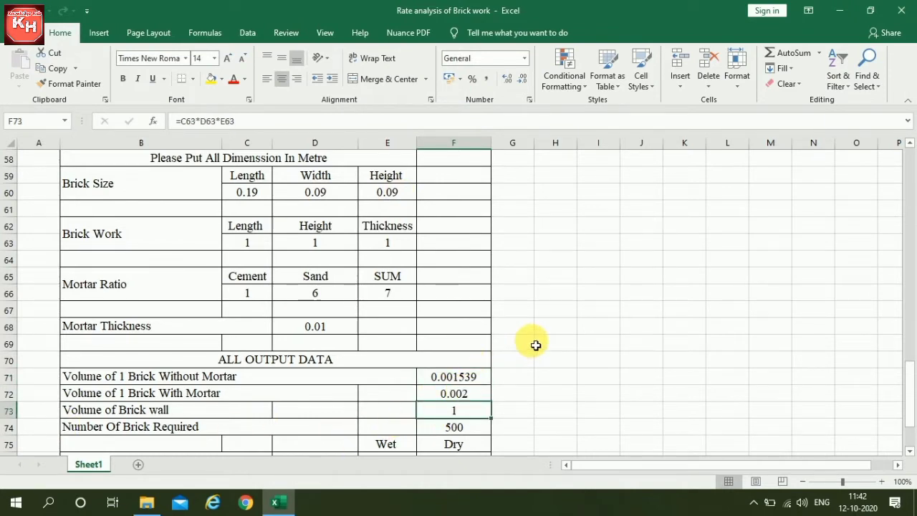
{"action": "scroll", "coordinate": [536, 346], "scroll_direction": "down", "scroll_amount": 1}
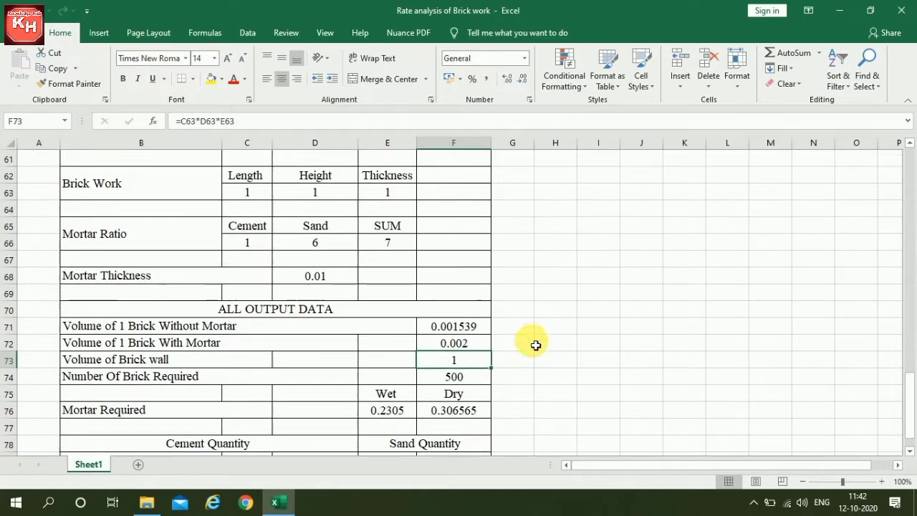
{"action": "left_click", "coordinate": [133, 375]}
{"action": "left_click", "coordinate": [452, 380]}
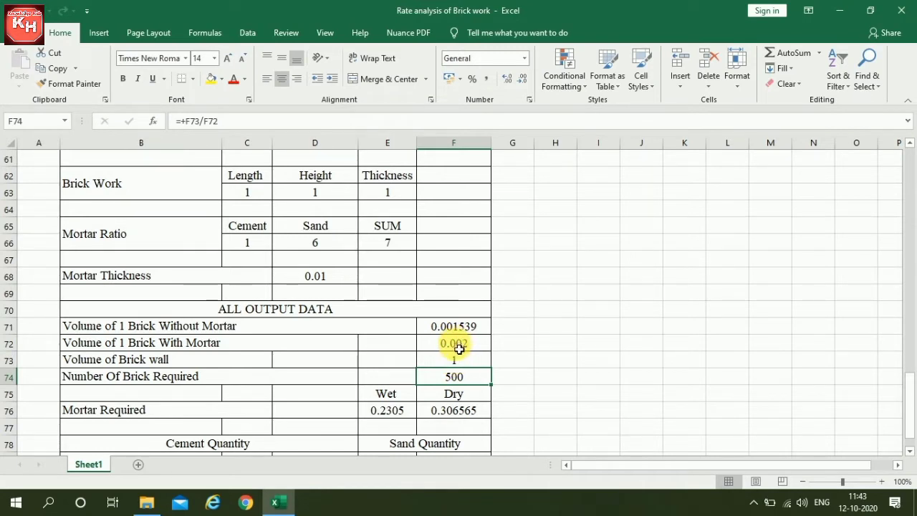
Step: Examine the wet and dry Mortar Required formulas in the output data
{"action": "scroll", "coordinate": [544, 356], "scroll_direction": "down", "scroll_amount": 1}
{"action": "scroll", "coordinate": [545, 356], "scroll_direction": "down", "scroll_amount": 1}
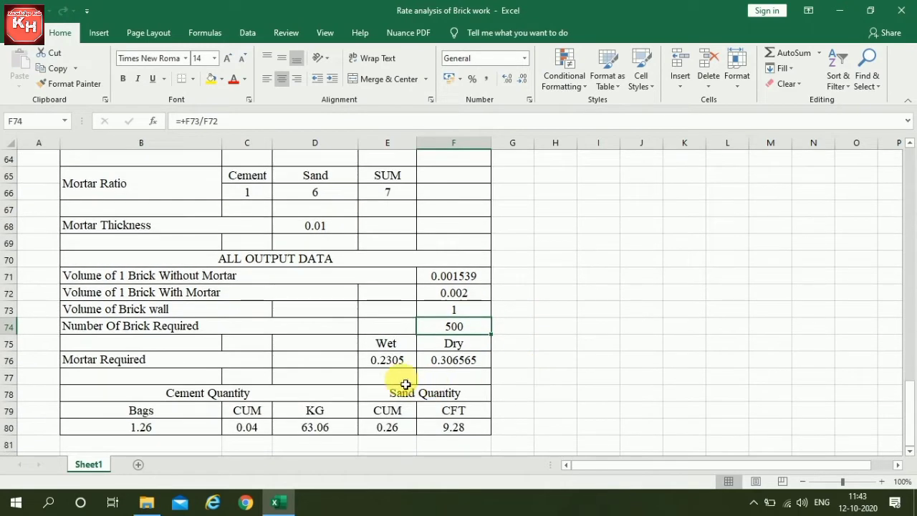
{"action": "left_click", "coordinate": [383, 345]}
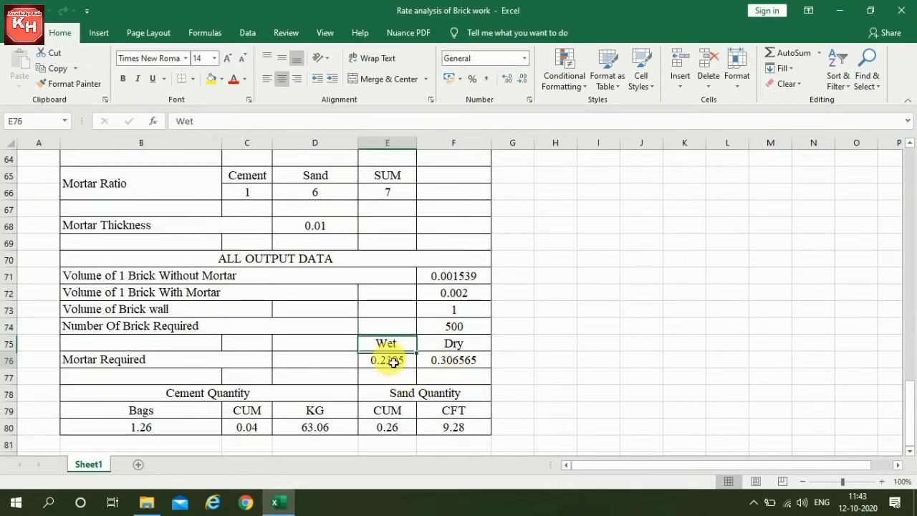
{"action": "left_click", "coordinate": [387, 360]}
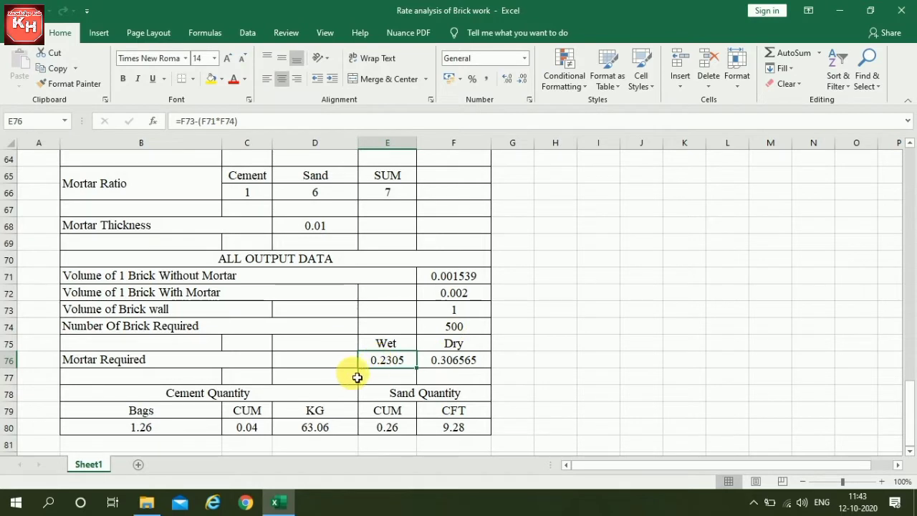
{"action": "left_click", "coordinate": [459, 360]}
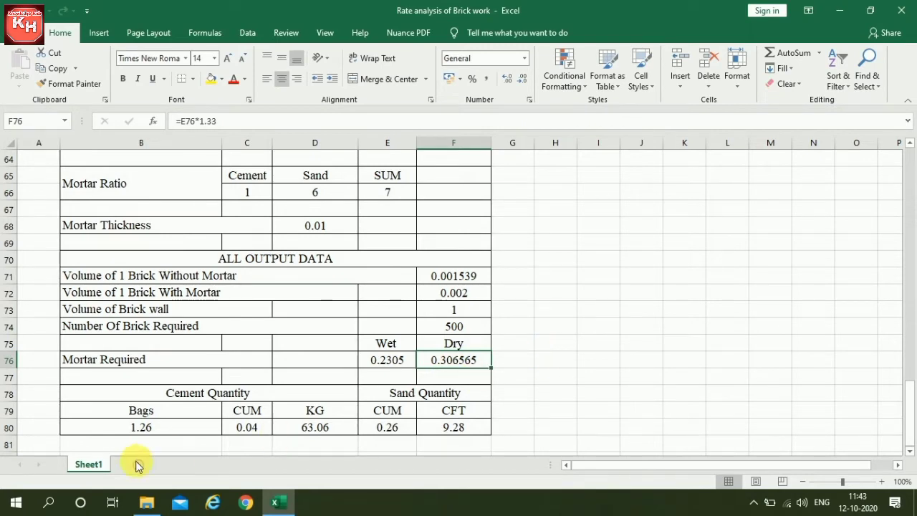
Step: Inspect the cement quantity formulas in bags, CUM and KG, plus the sand quantity formulas in CUM and CFT
{"action": "left_click", "coordinate": [138, 429]}
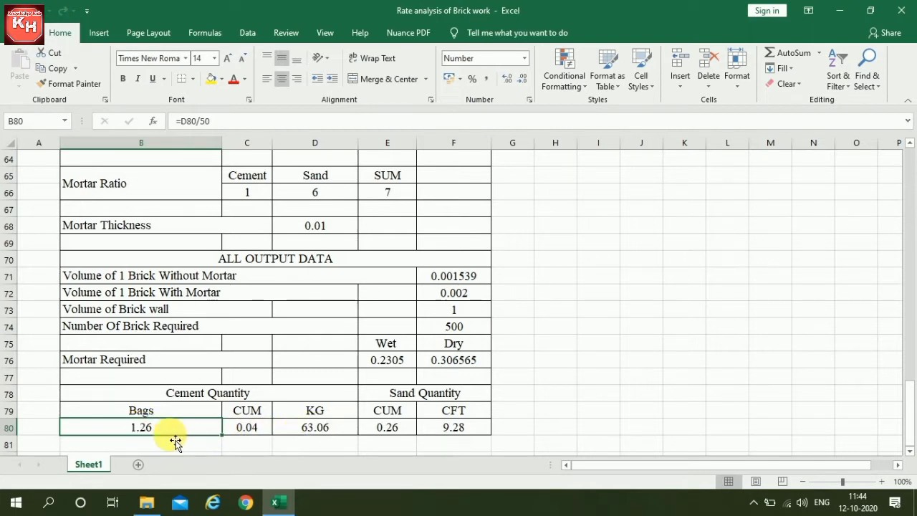
{"action": "left_click", "coordinate": [252, 427]}
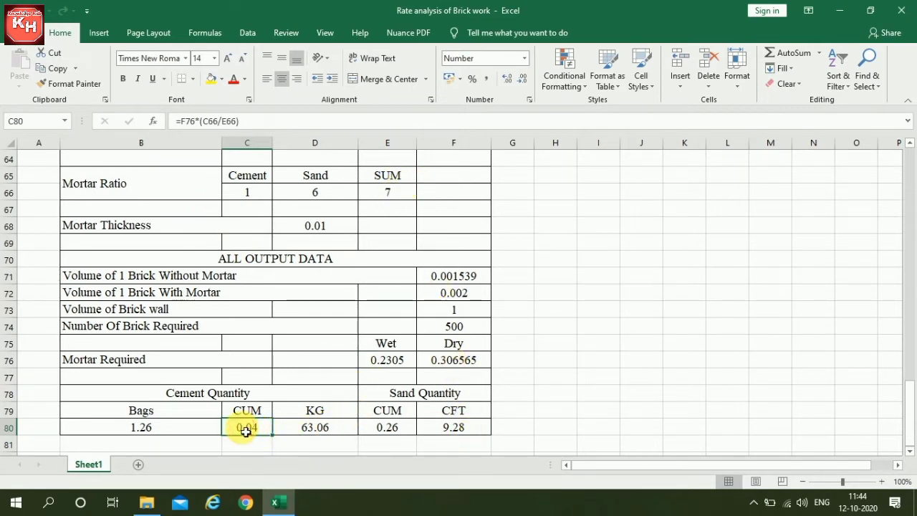
{"action": "left_click", "coordinate": [315, 427]}
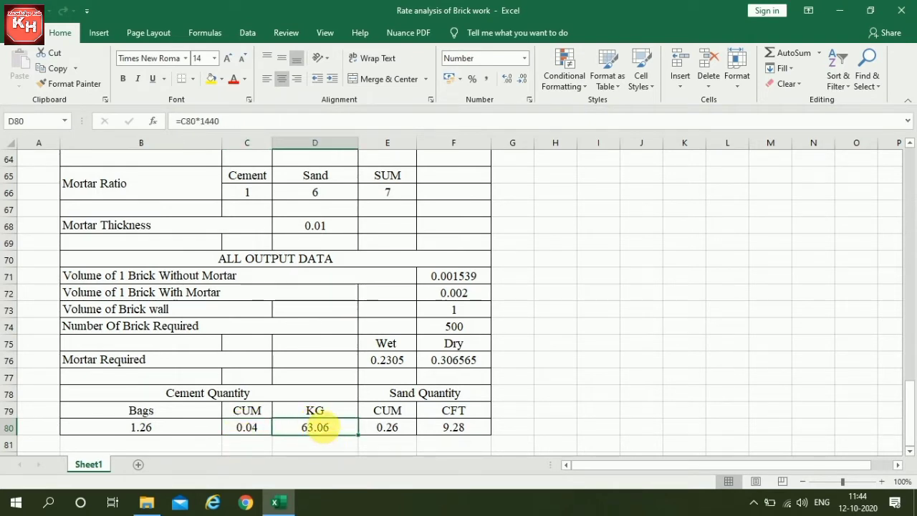
{"action": "left_click", "coordinate": [147, 428]}
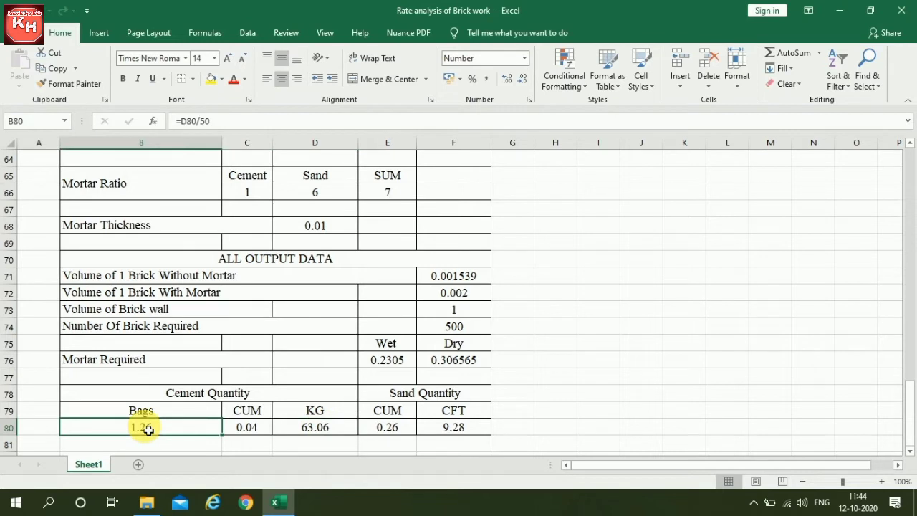
{"action": "left_click", "coordinate": [396, 430]}
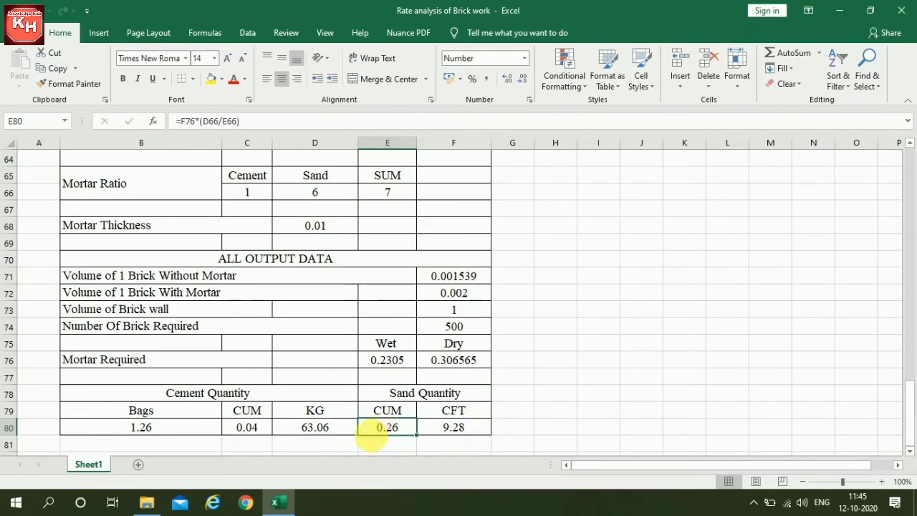
{"action": "left_click", "coordinate": [465, 429]}
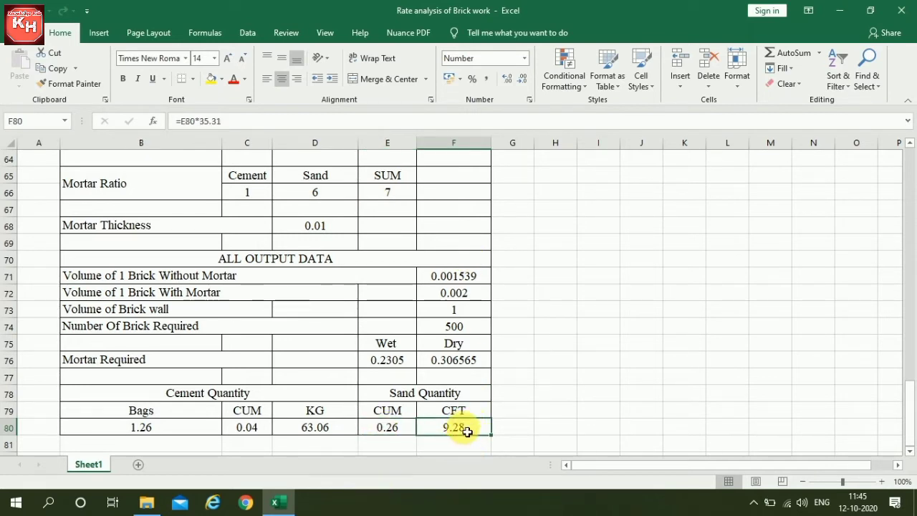
Step: Return to the 230 mm brickwork analysis and check the mortar wastage percentage and its amount formula
{"action": "scroll", "coordinate": [380, 436], "scroll_direction": "up", "scroll_amount": 1}
{"action": "scroll", "coordinate": [380, 435], "scroll_direction": "up", "scroll_amount": 20}
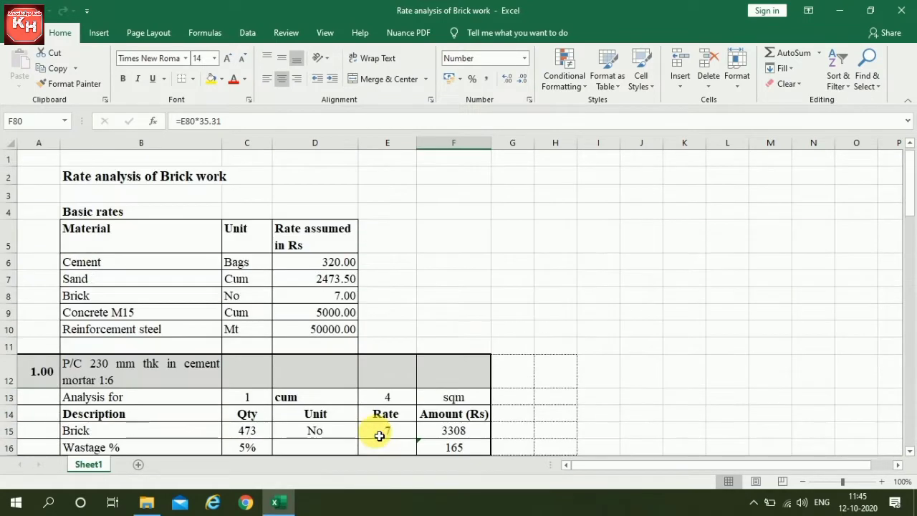
{"action": "scroll", "coordinate": [378, 436], "scroll_direction": "down", "scroll_amount": 2}
{"action": "scroll", "coordinate": [378, 436], "scroll_direction": "down", "scroll_amount": 2}
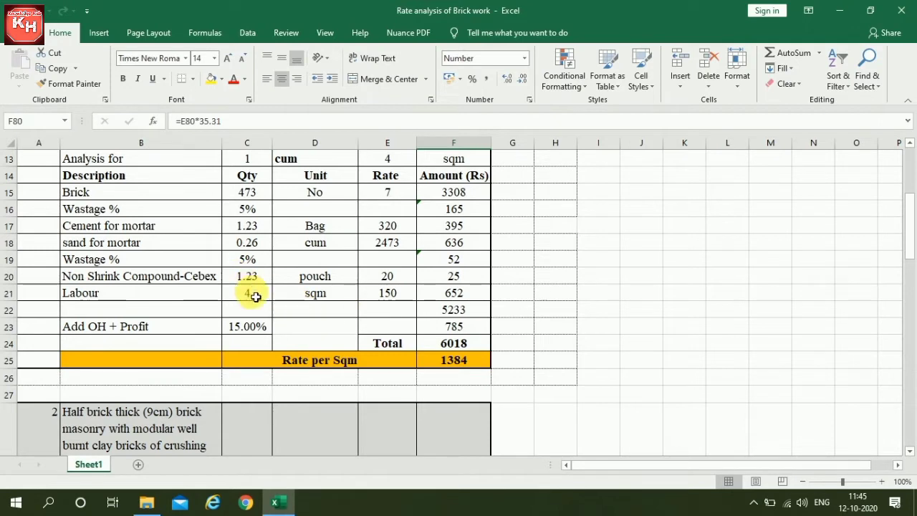
{"action": "left_click", "coordinate": [247, 259]}
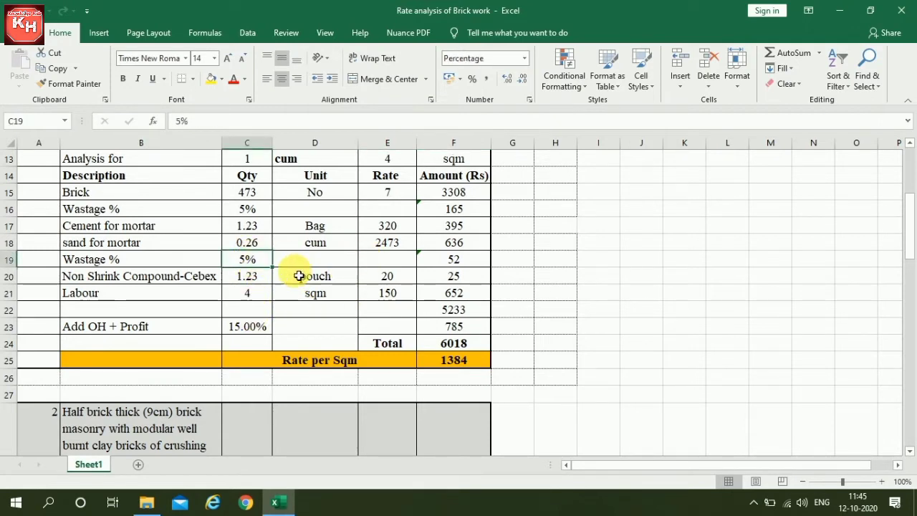
{"action": "left_click", "coordinate": [457, 261]}
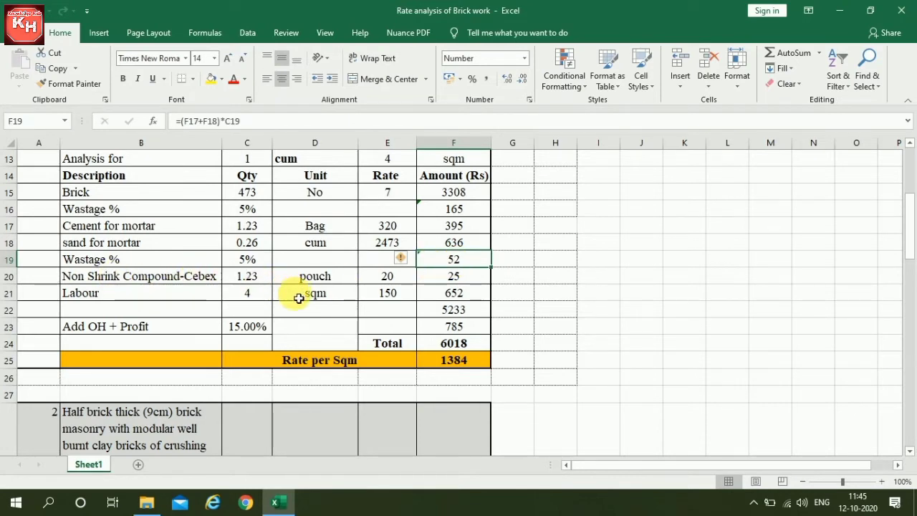
Step: Check the Non Shrink Compound-Cebex quantity and amount formulas, plus the labour quantity and rate
{"action": "left_click", "coordinate": [245, 276]}
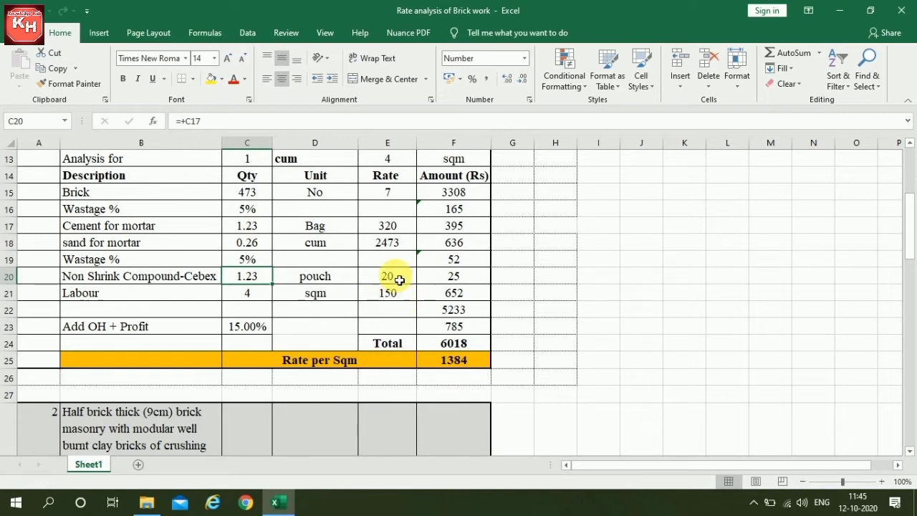
{"action": "left_click", "coordinate": [469, 280]}
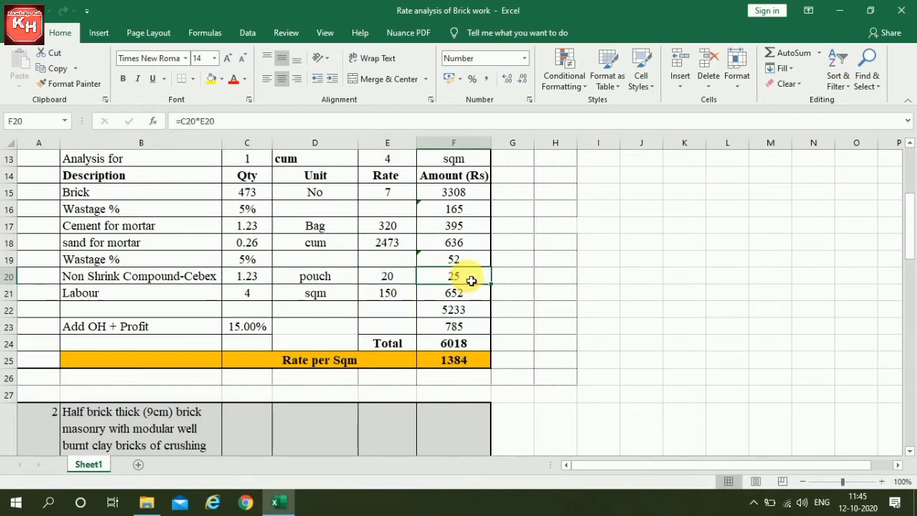
{"action": "left_click", "coordinate": [240, 291]}
{"action": "left_click", "coordinate": [389, 295]}
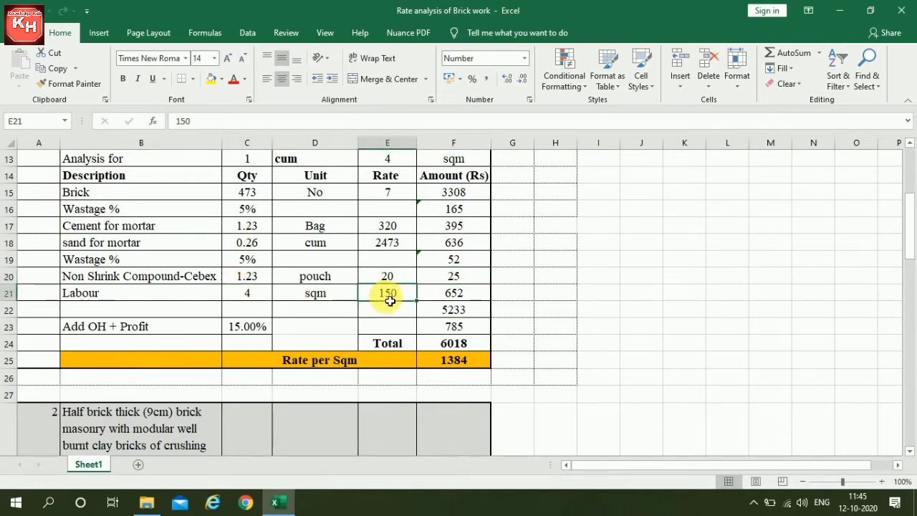
Step: Review how the subtotal, OH + Profit percentage, total and Rate per Sqm are built up in the 230 mm brickwork analysis
{"action": "left_click", "coordinate": [469, 313]}
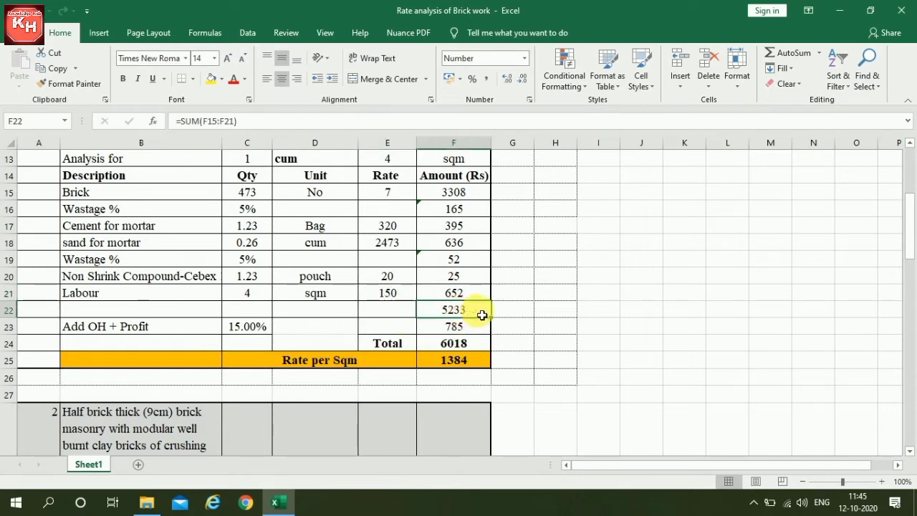
{"action": "left_click", "coordinate": [236, 331]}
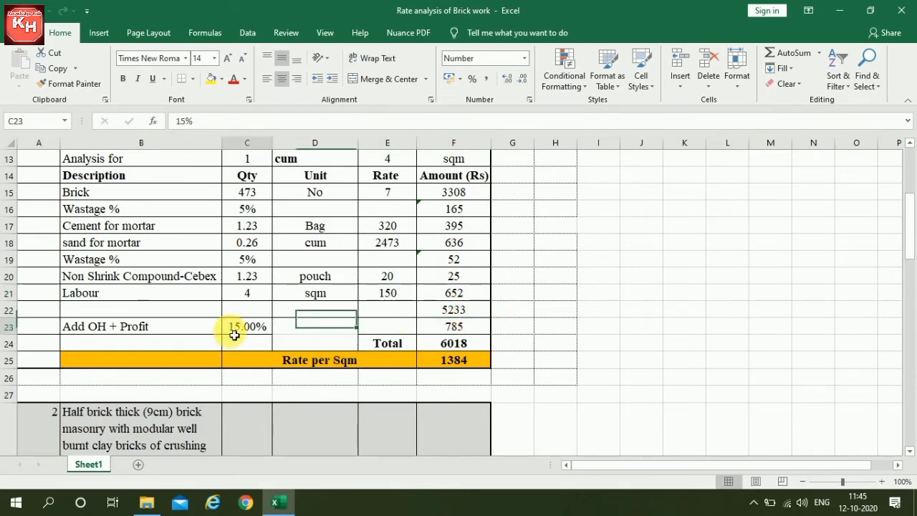
{"action": "left_click", "coordinate": [462, 342]}
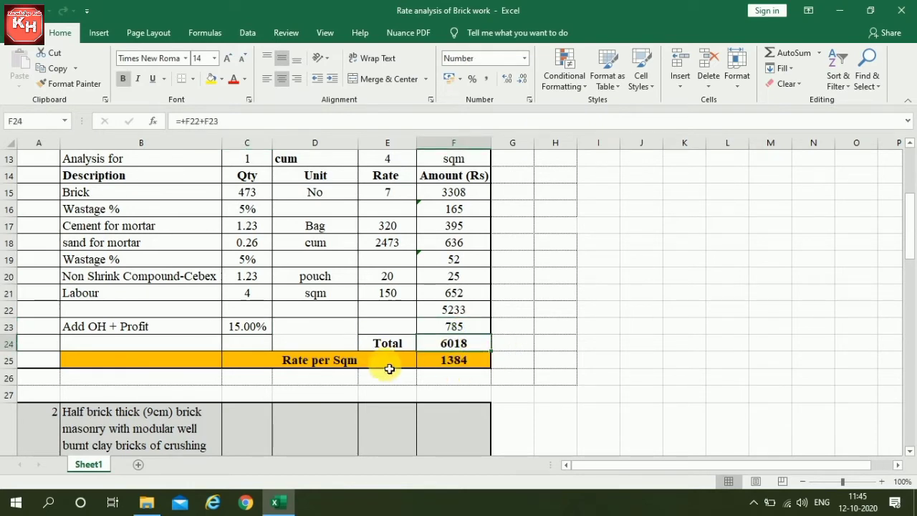
{"action": "left_click", "coordinate": [460, 363]}
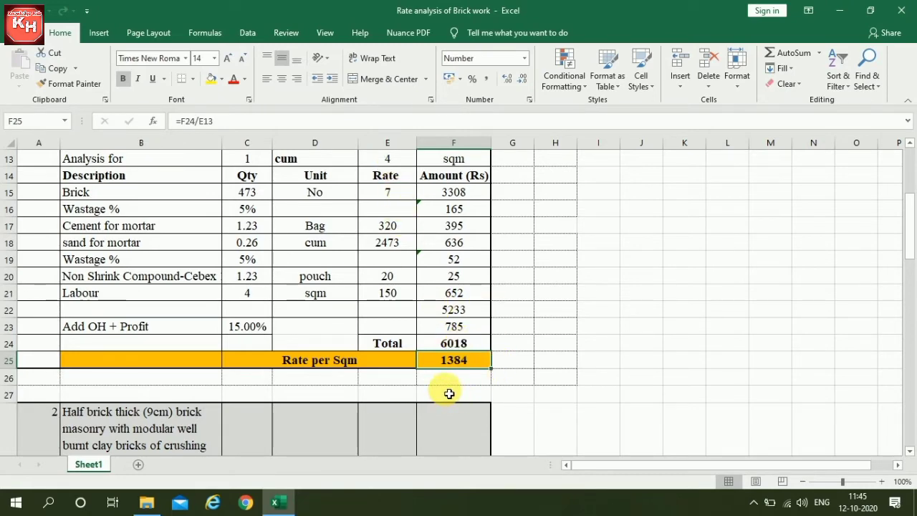
Step: Read the half brick thick (9cm) masonry item description and its Cement Mortar 1:4 specification
{"action": "scroll", "coordinate": [449, 394], "scroll_direction": "down", "scroll_amount": 5}
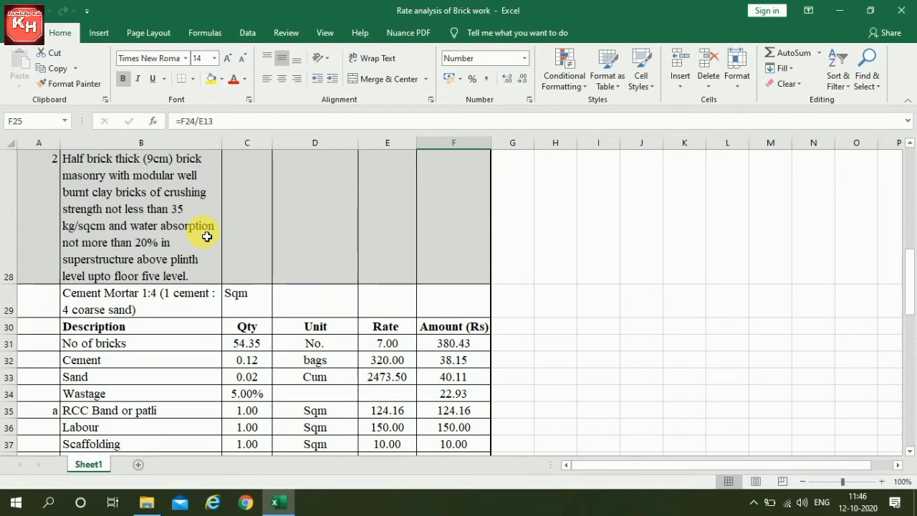
{"action": "left_click", "coordinate": [133, 272]}
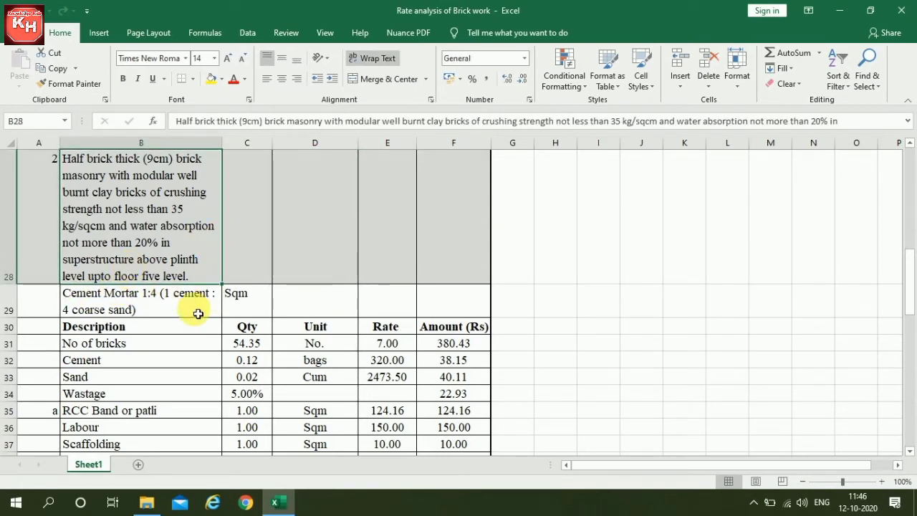
{"action": "left_click", "coordinate": [64, 297]}
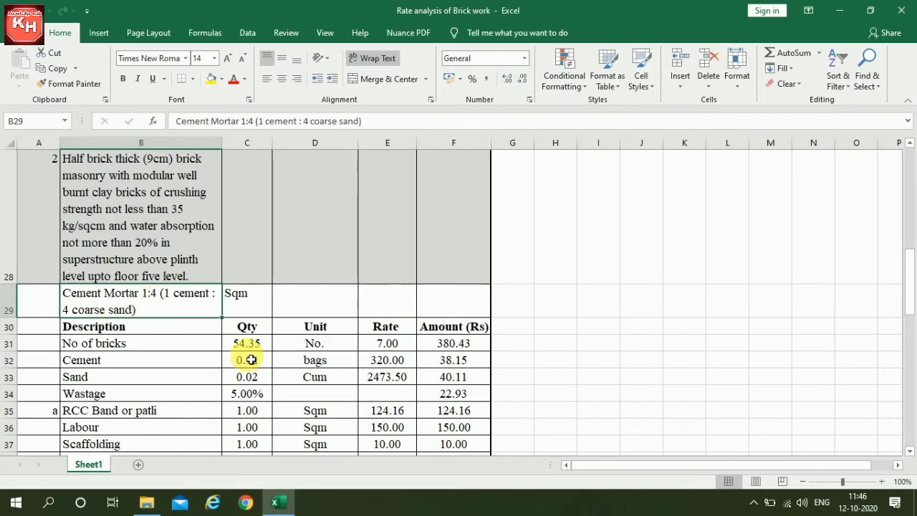
Step: Inspect the quantity, rate and amount formulas for the number of bricks in the half brick masonry analysis
{"action": "left_click", "coordinate": [103, 341]}
{"action": "scroll", "coordinate": [229, 308], "scroll_direction": "down", "scroll_amount": 1}
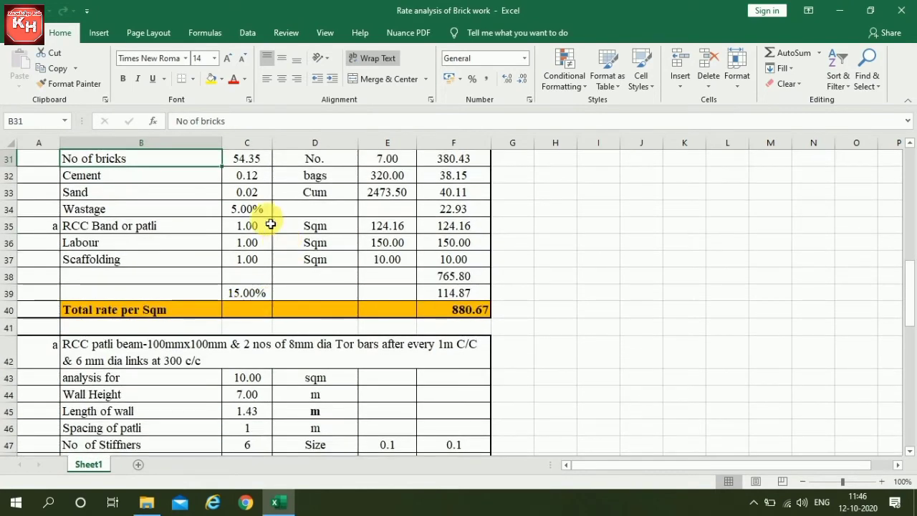
{"action": "left_click", "coordinate": [248, 158]}
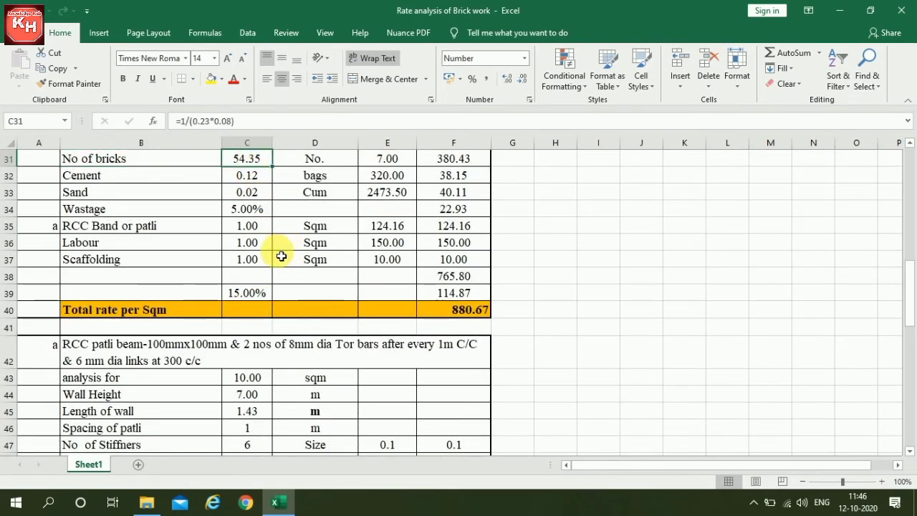
{"action": "scroll", "coordinate": [279, 257], "scroll_direction": "up", "scroll_amount": 1}
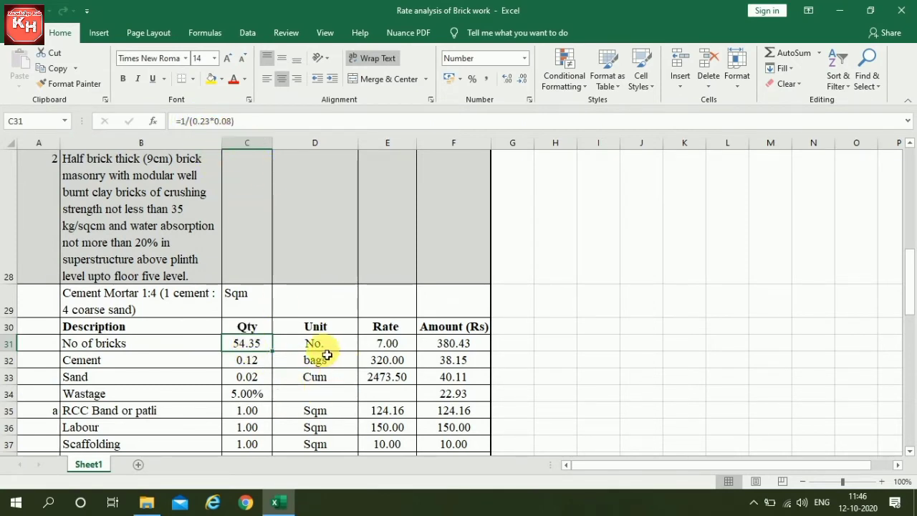
{"action": "left_click", "coordinate": [385, 343]}
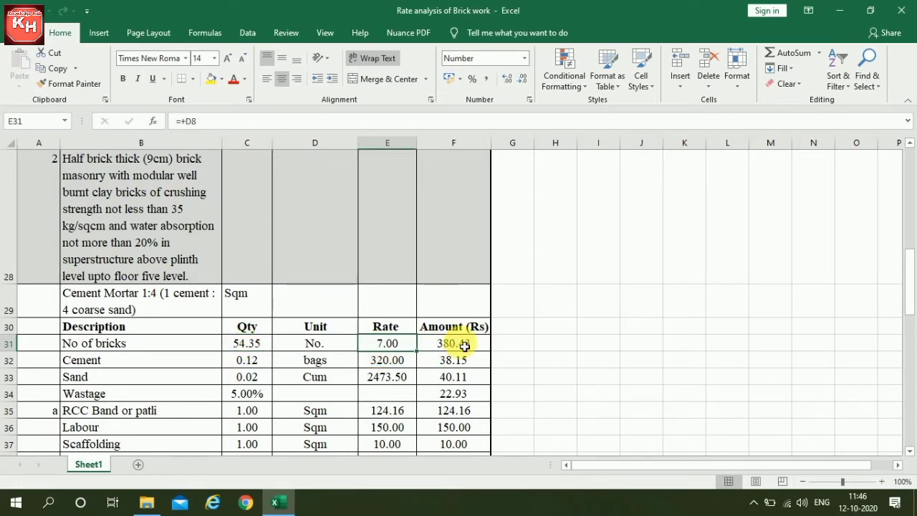
{"action": "left_click", "coordinate": [454, 344]}
Step: Examine the cement quantity, unit and rate, plus the sand quantity formula, in the half brick masonry analysis
{"action": "left_click", "coordinate": [244, 360]}
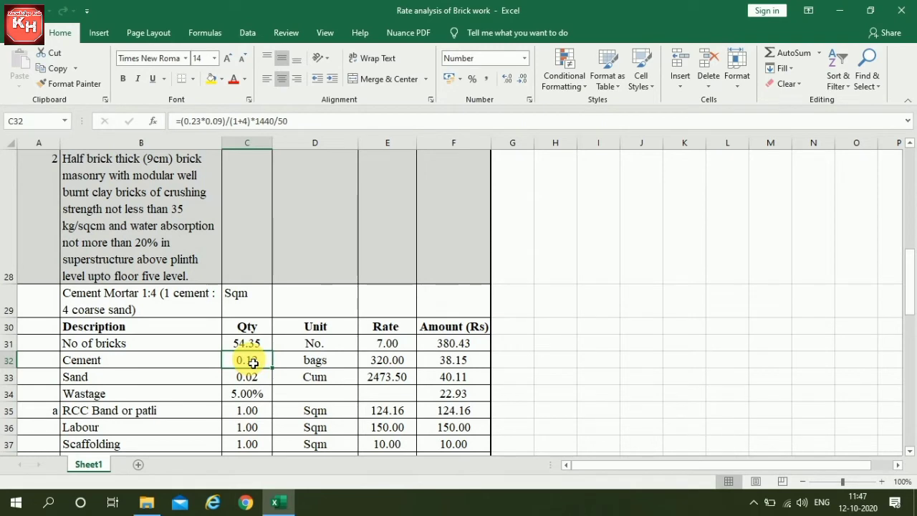
{"action": "left_click", "coordinate": [322, 360]}
{"action": "left_click", "coordinate": [395, 361]}
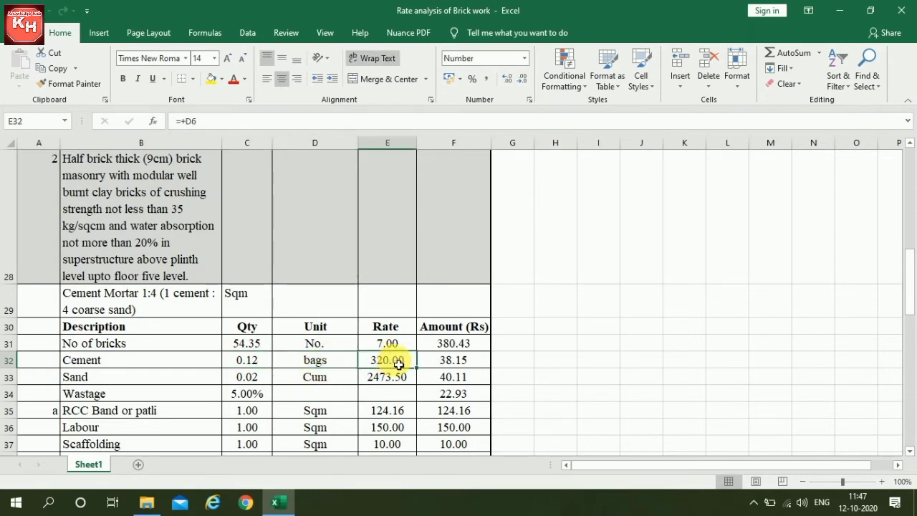
{"action": "left_click", "coordinate": [259, 380]}
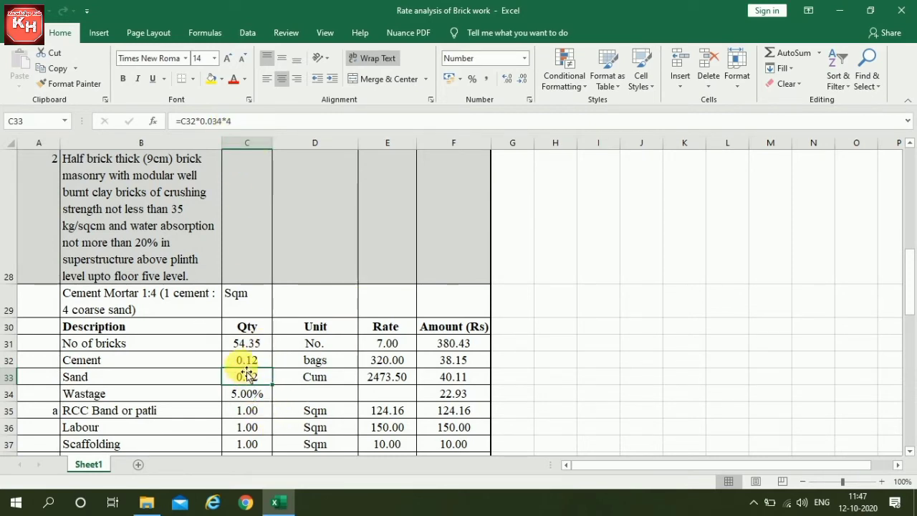
Step: Inspect the sand rate reference, the wastage percentage and the RCC Band or patli rate formula in the half brick masonry analysis
{"action": "left_click", "coordinate": [388, 377]}
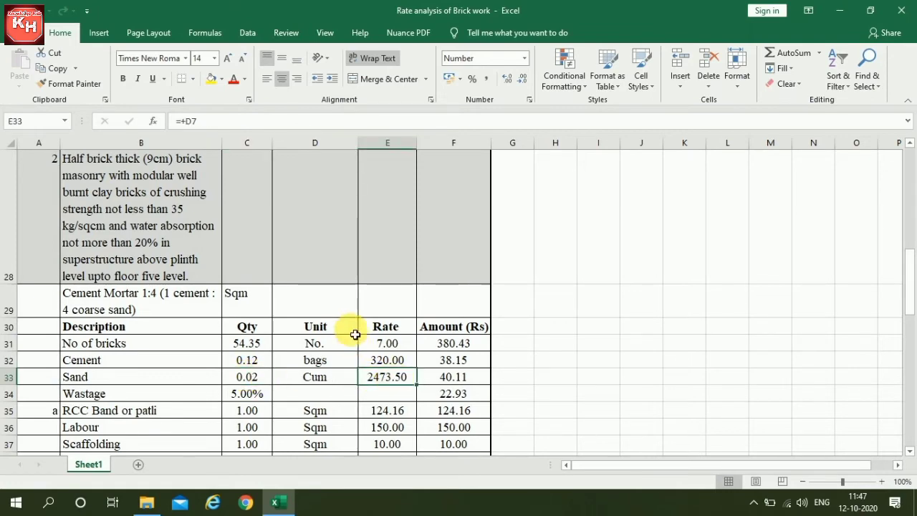
{"action": "scroll", "coordinate": [355, 333], "scroll_direction": "down", "scroll_amount": 1}
{"action": "left_click", "coordinate": [252, 209]}
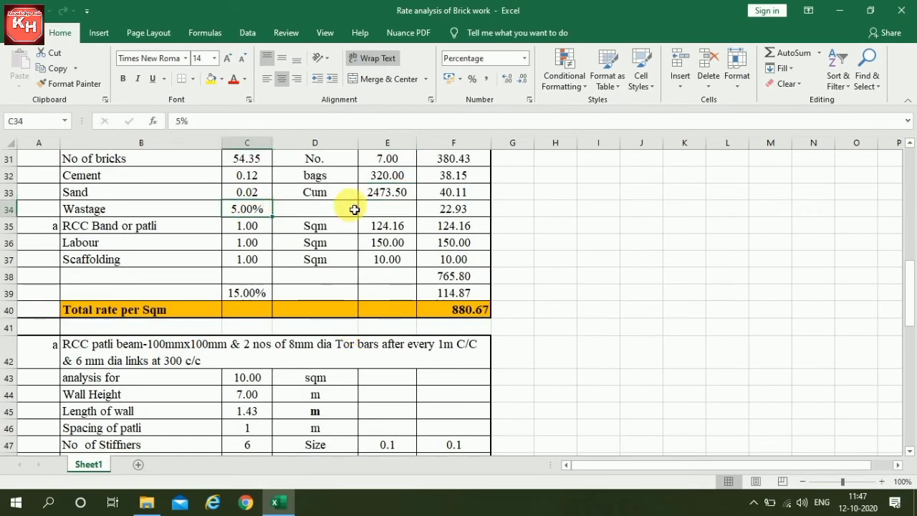
{"action": "left_click", "coordinate": [398, 227]}
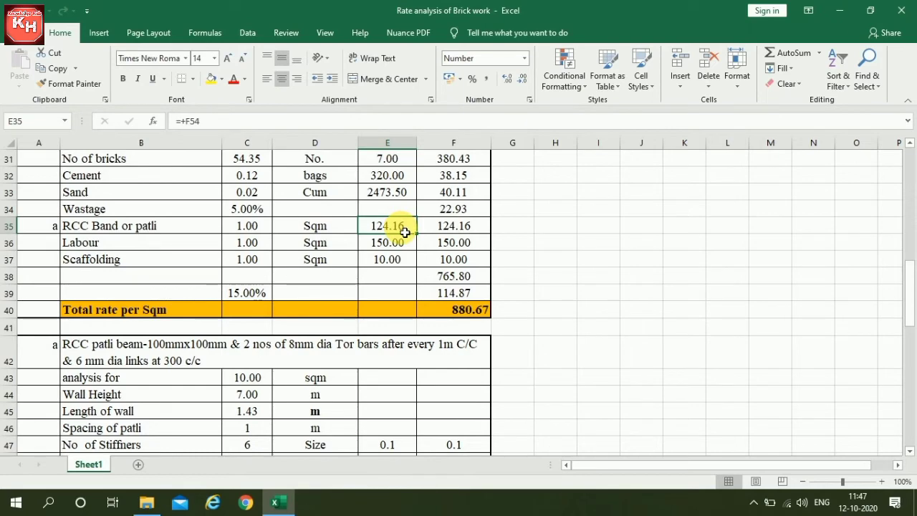
Step: Examine the analysis area, wall height, length of wall formula and patli spacing in the RCC patli beam breakdown
{"action": "scroll", "coordinate": [330, 301], "scroll_direction": "down", "scroll_amount": 2}
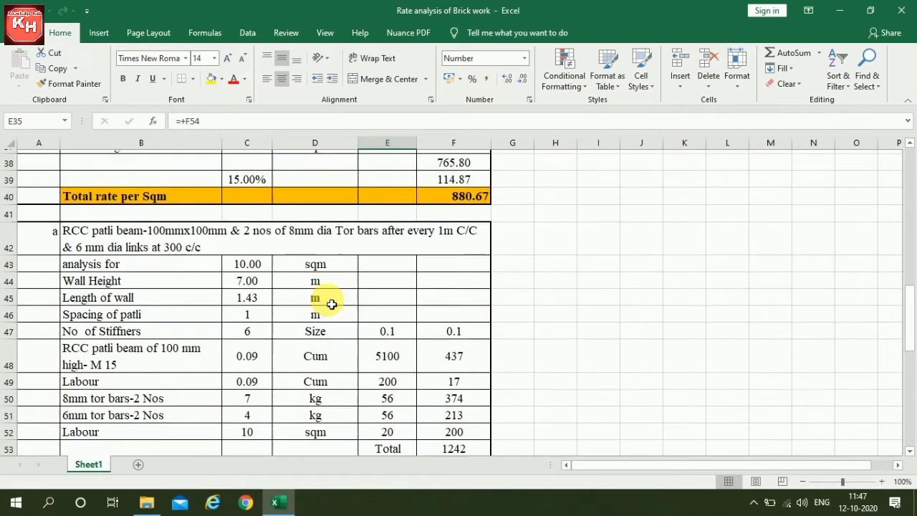
{"action": "scroll", "coordinate": [332, 304], "scroll_direction": "down", "scroll_amount": 1}
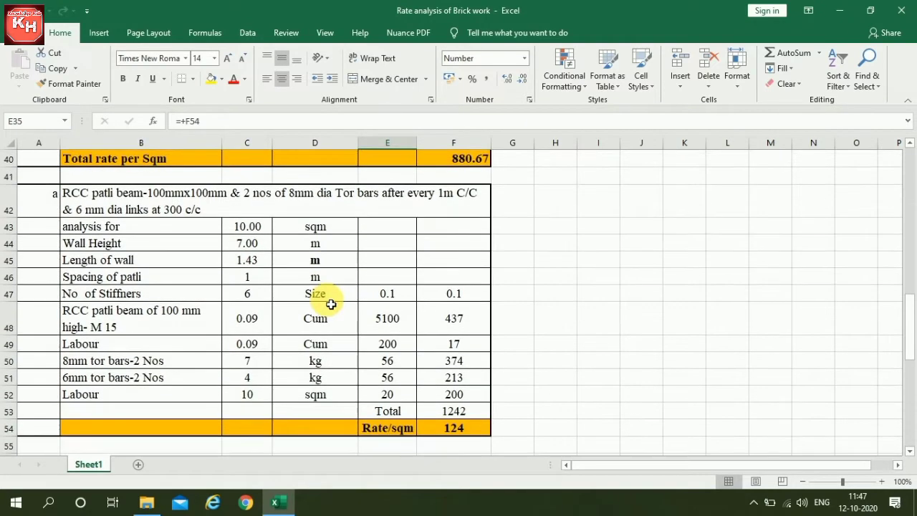
{"action": "left_click", "coordinate": [263, 229]}
{"action": "left_click", "coordinate": [243, 245]}
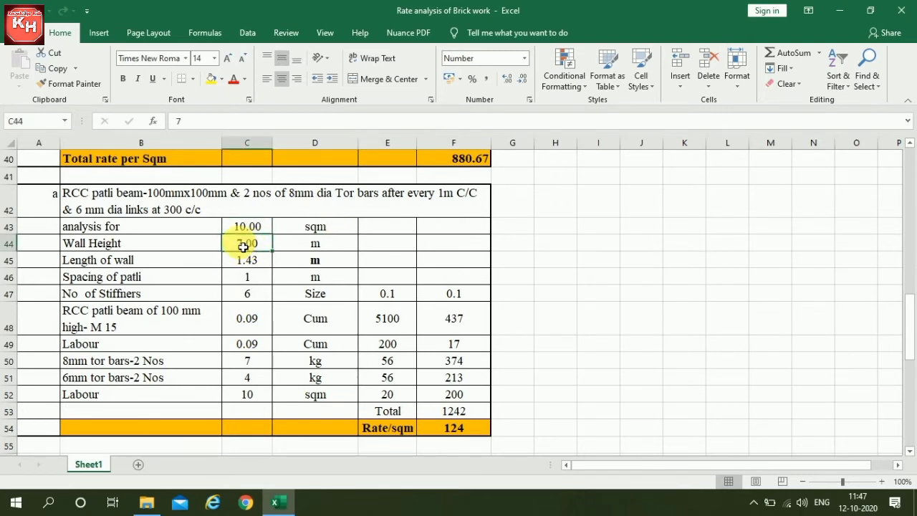
{"action": "left_click", "coordinate": [90, 263]}
{"action": "left_click", "coordinate": [241, 263]}
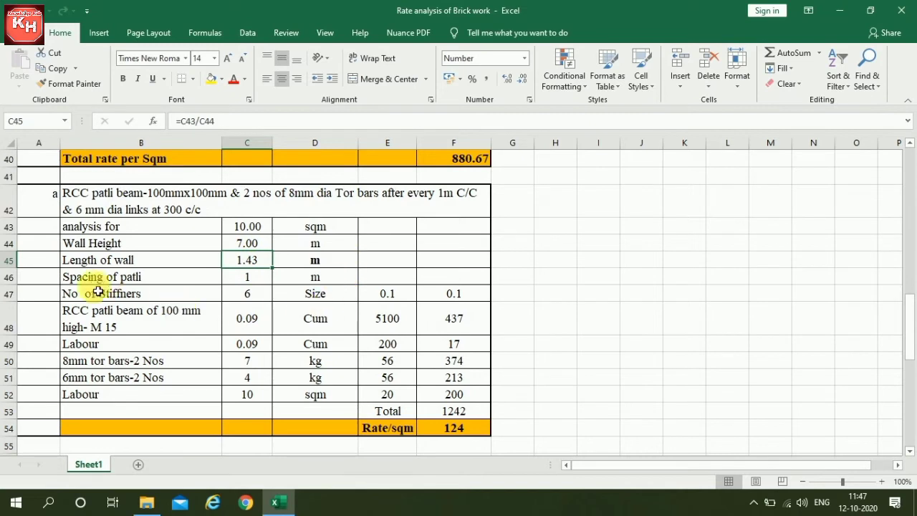
{"action": "left_click", "coordinate": [242, 280]}
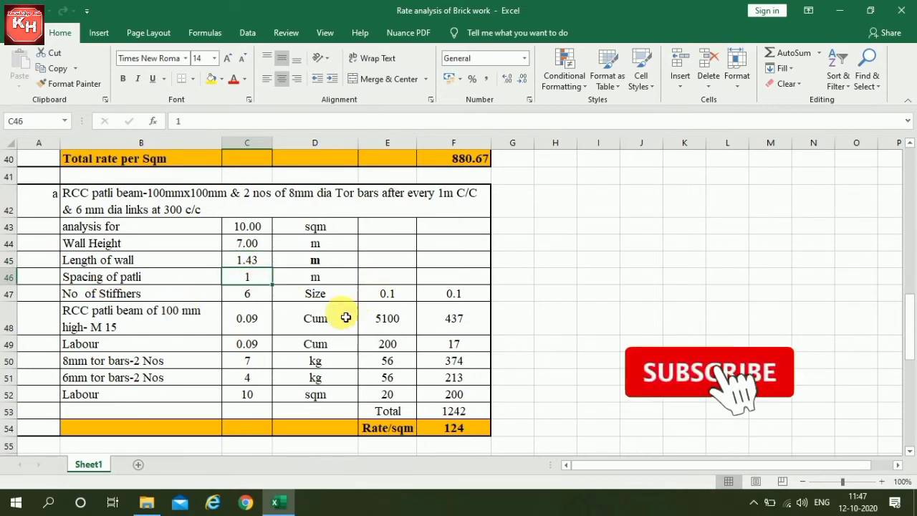
Step: Check the formula for the number of stiffeners and both size dimensions in the RCC patli beam breakdown
{"action": "left_click", "coordinate": [252, 294]}
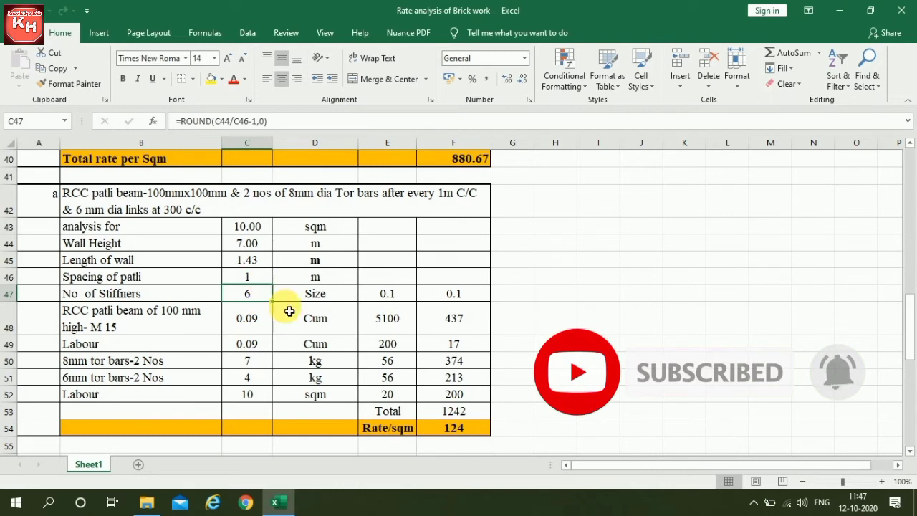
{"action": "left_click", "coordinate": [390, 296]}
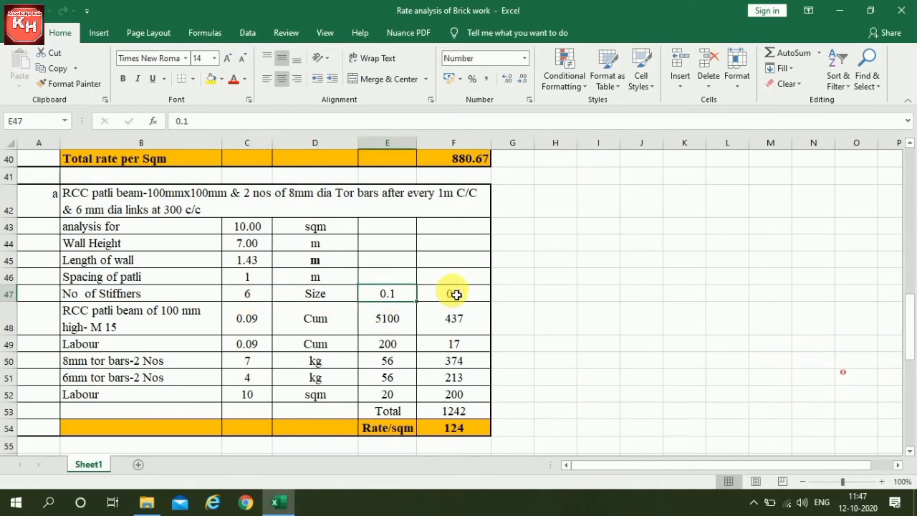
{"action": "left_click", "coordinate": [450, 295]}
Step: Inspect the quantity and rate of the M 15 patli beam concrete and of its labour per cum
{"action": "left_click", "coordinate": [259, 321]}
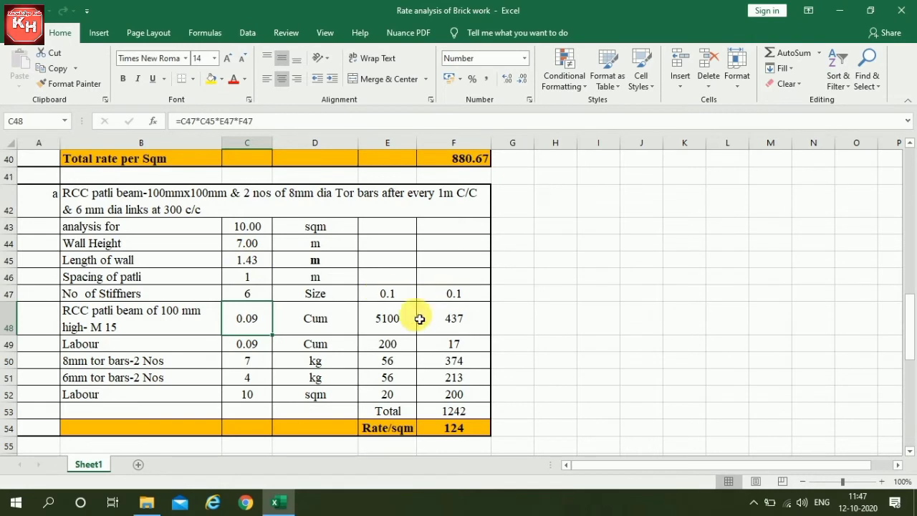
{"action": "left_click", "coordinate": [389, 323]}
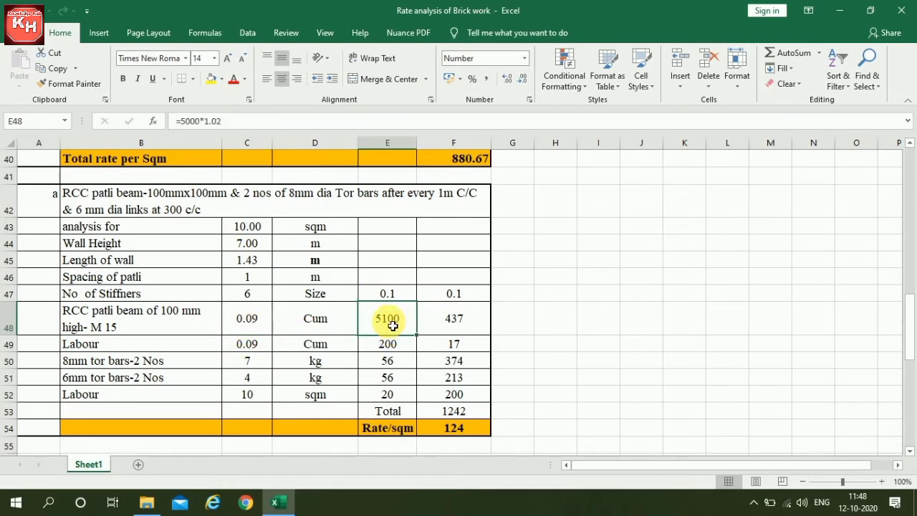
{"action": "left_click", "coordinate": [241, 345]}
{"action": "left_click", "coordinate": [384, 349]}
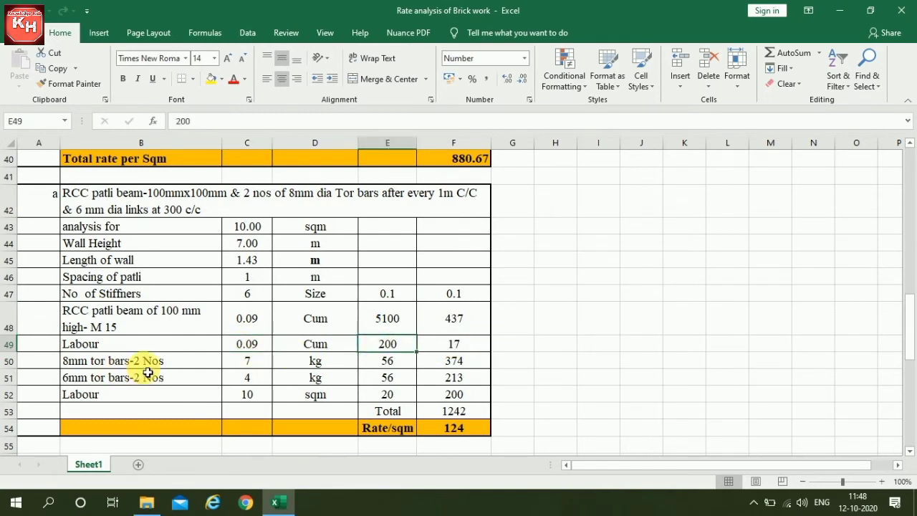
Step: Examine the quantity and rate formulas for the 8mm and 6mm tor bars in the patli beam breakdown
{"action": "left_click", "coordinate": [246, 362]}
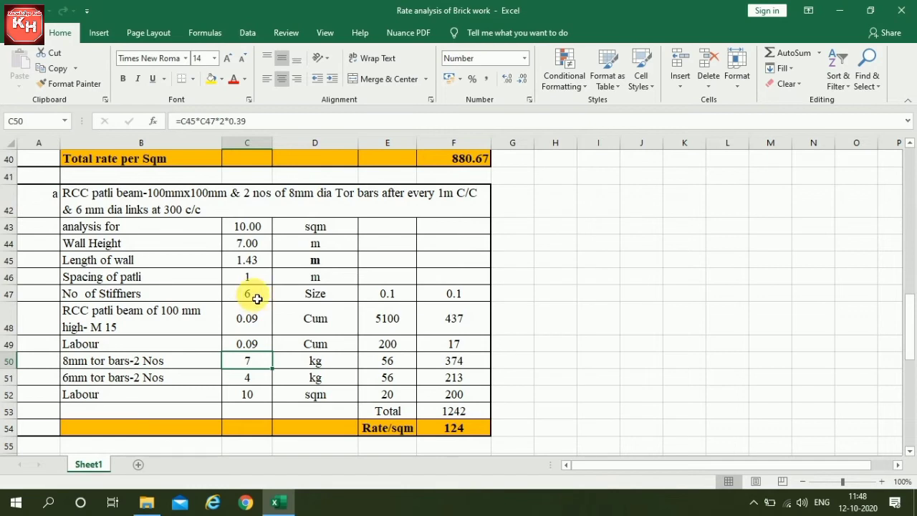
{"action": "left_click", "coordinate": [252, 378]}
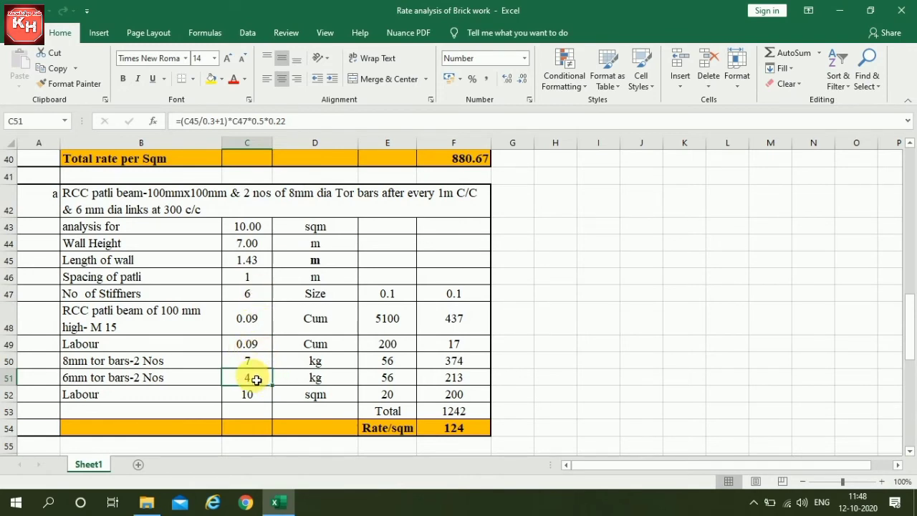
{"action": "left_click", "coordinate": [393, 361]}
{"action": "left_click", "coordinate": [393, 377]}
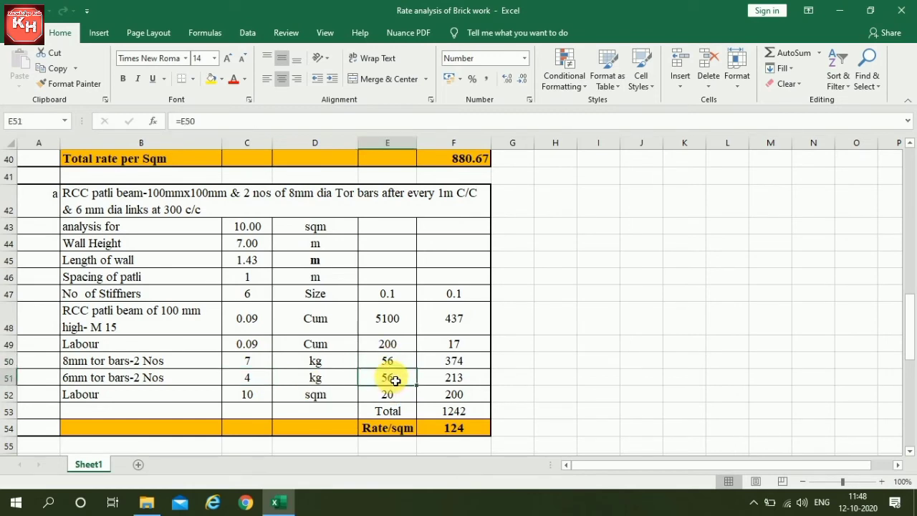
{"action": "left_click", "coordinate": [388, 360]}
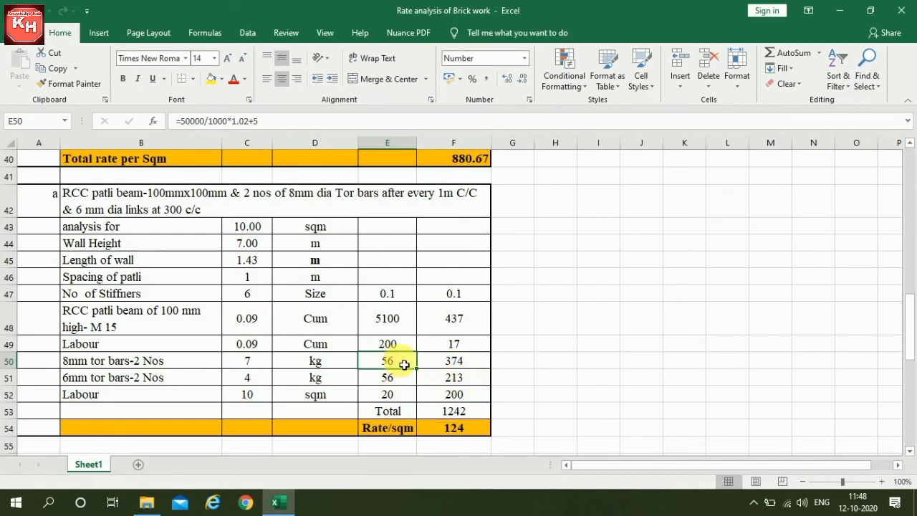
Step: Review the per-sqm labour quantity, rate and amount, plus the Total and Rate/sqm formulas, of the patli beam breakdown
{"action": "left_click", "coordinate": [260, 398]}
{"action": "left_click", "coordinate": [389, 395]}
{"action": "left_click", "coordinate": [469, 395]}
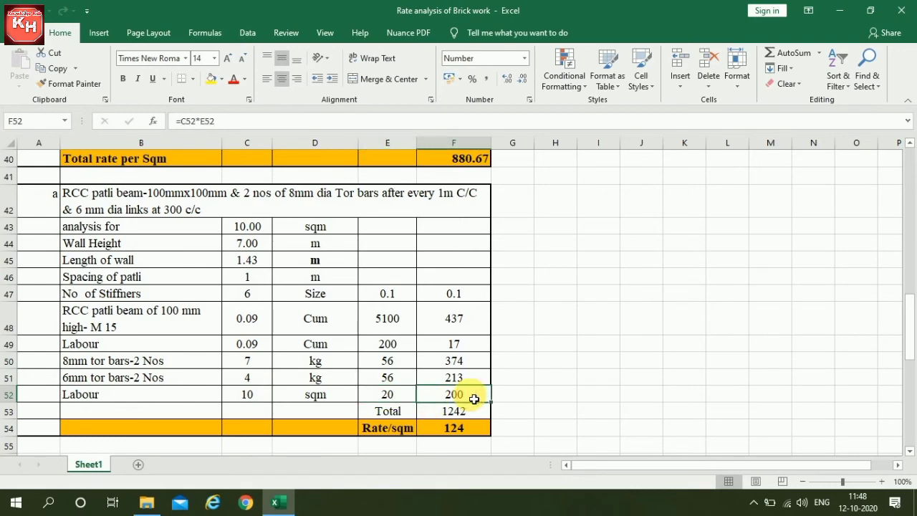
{"action": "left_click", "coordinate": [456, 412]}
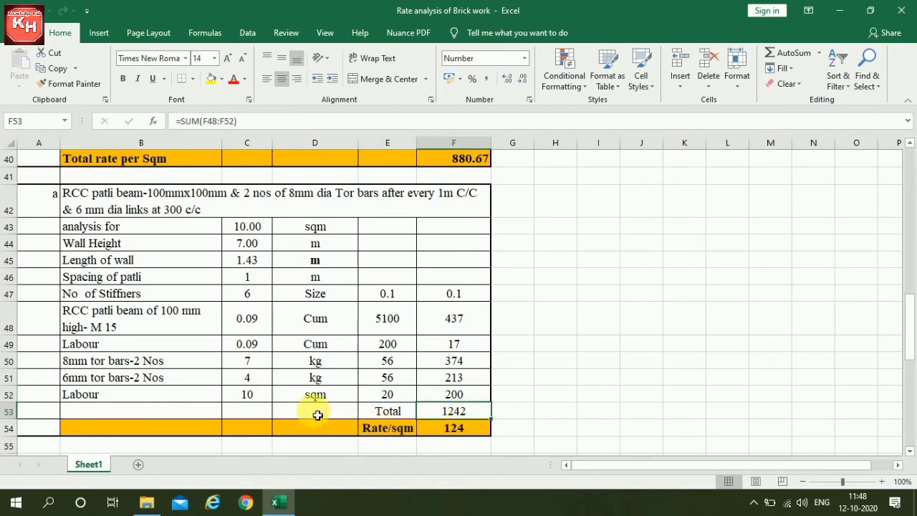
{"action": "left_click", "coordinate": [467, 434]}
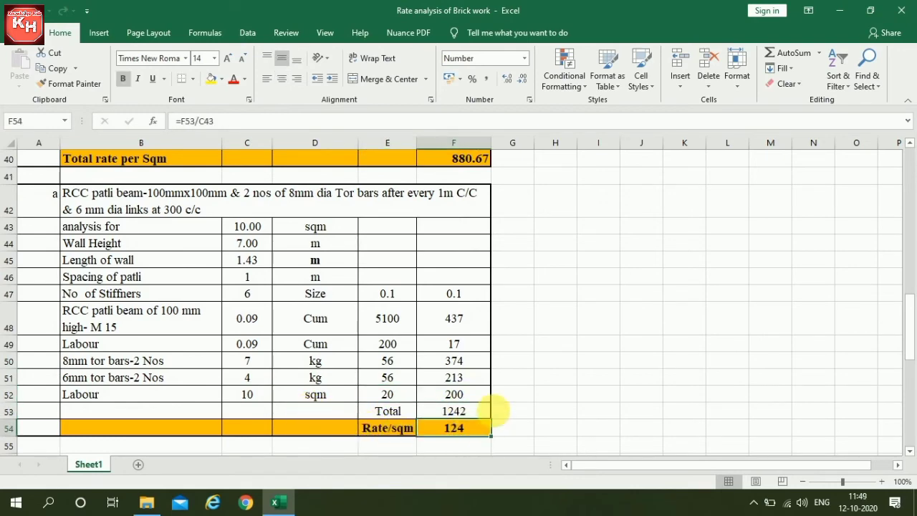
Step: Return to the half brick masonry analysis and check the labour rate, scaffolding rate and subtotal formula
{"action": "scroll", "coordinate": [487, 392], "scroll_direction": "up", "scroll_amount": 4}
{"action": "scroll", "coordinate": [469, 390], "scroll_direction": "down", "scroll_amount": 1}
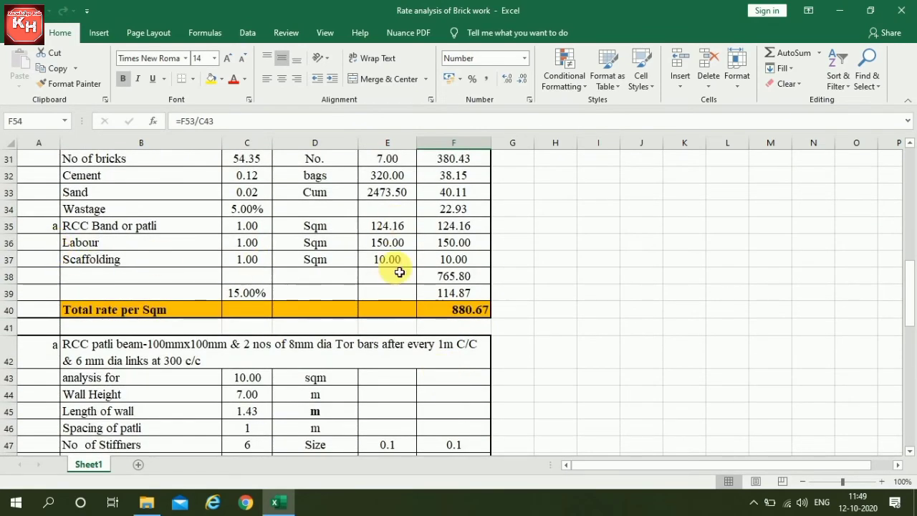
{"action": "left_click", "coordinate": [386, 242]}
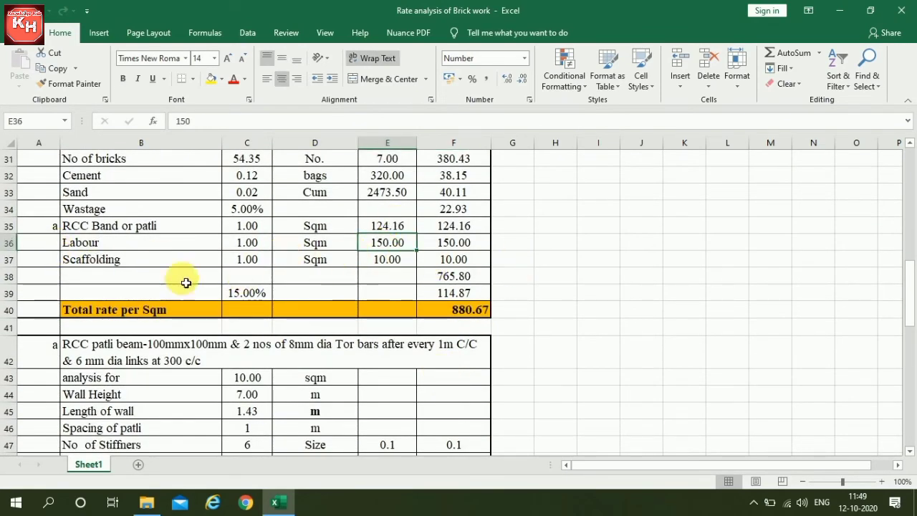
{"action": "left_click", "coordinate": [409, 261]}
{"action": "left_click", "coordinate": [467, 277]}
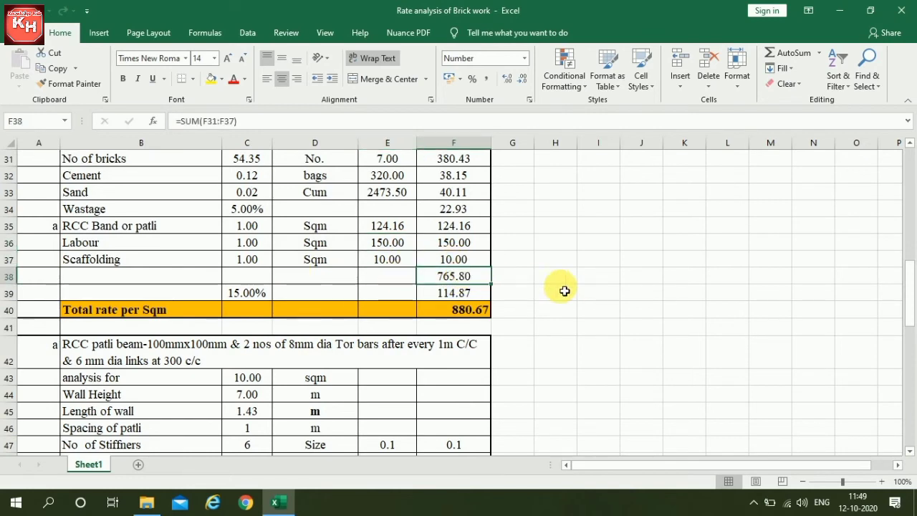
Step: Inspect the percentage added to the half brick masonry subtotal, its amount formula and the Total rate per Sqm formula
{"action": "left_click", "coordinate": [256, 293]}
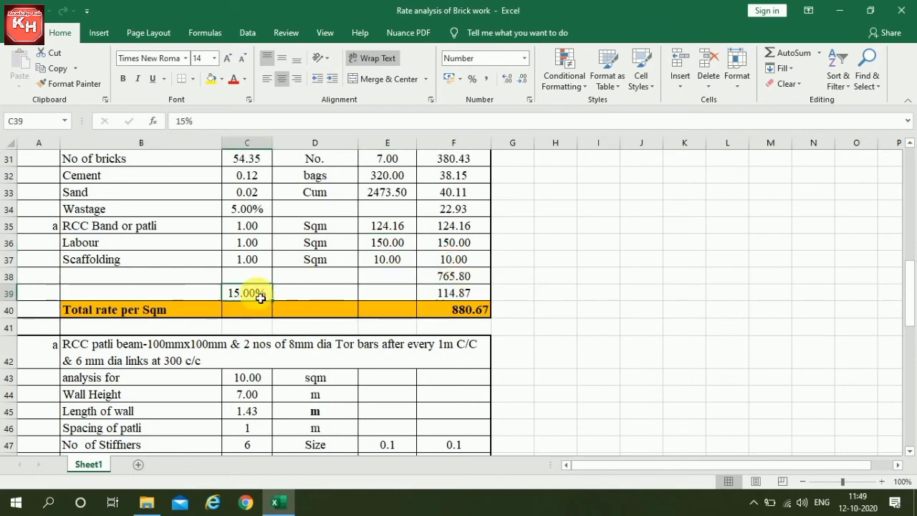
{"action": "left_click", "coordinate": [457, 294]}
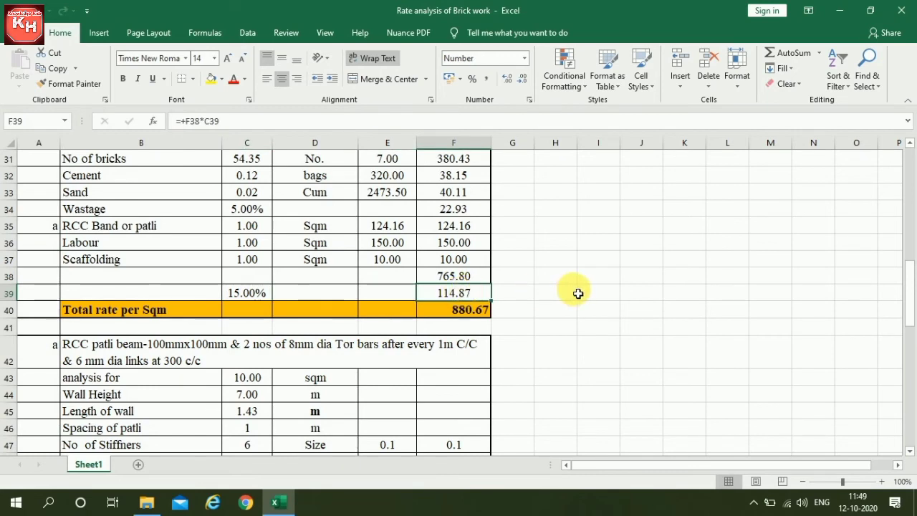
{"action": "left_click", "coordinate": [466, 311]}
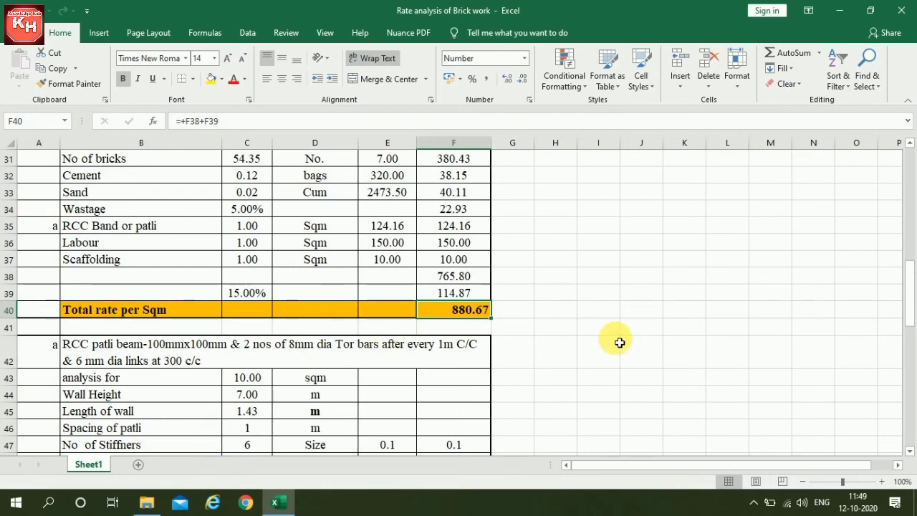
Step: Look over the half brick analysis, the patli beam breakdown and the BRICK WORK CALCULATION table, ending at the Basic rates table
{"action": "scroll", "coordinate": [619, 342], "scroll_direction": "up", "scroll_amount": 2}
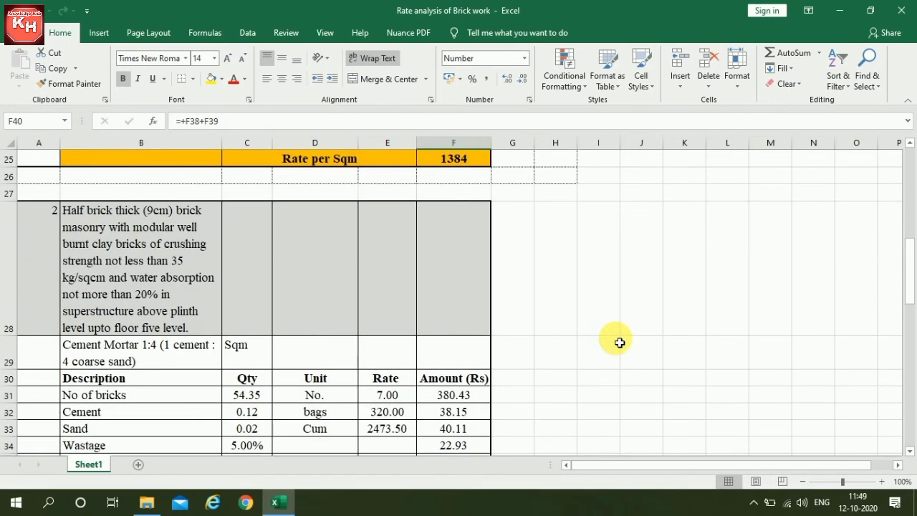
{"action": "scroll", "coordinate": [619, 342], "scroll_direction": "down", "scroll_amount": 1}
{"action": "scroll", "coordinate": [618, 342], "scroll_direction": "down", "scroll_amount": 1}
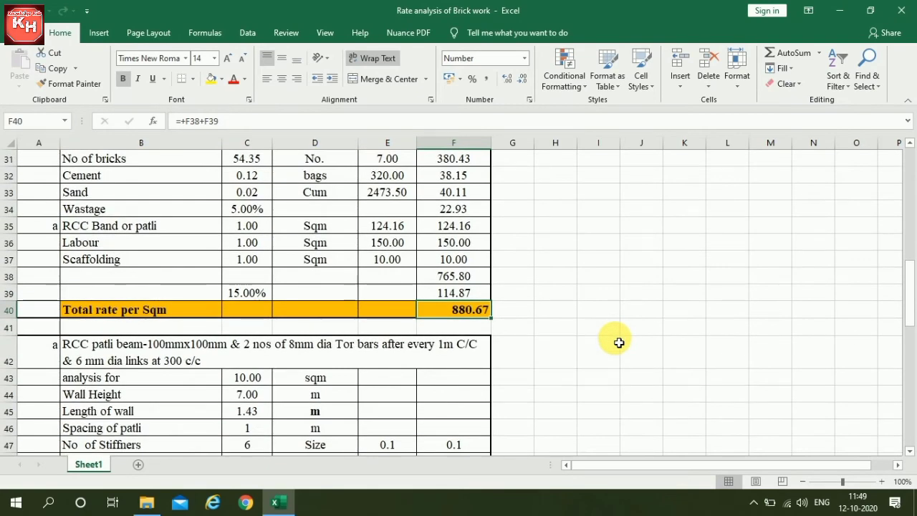
{"action": "scroll", "coordinate": [619, 342], "scroll_direction": "up", "scroll_amount": 1}
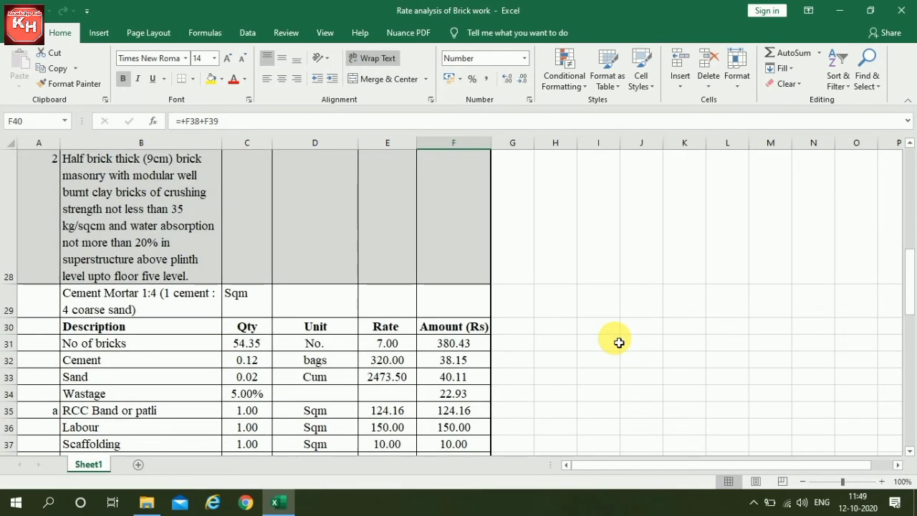
{"action": "scroll", "coordinate": [617, 343], "scroll_direction": "down", "scroll_amount": 1}
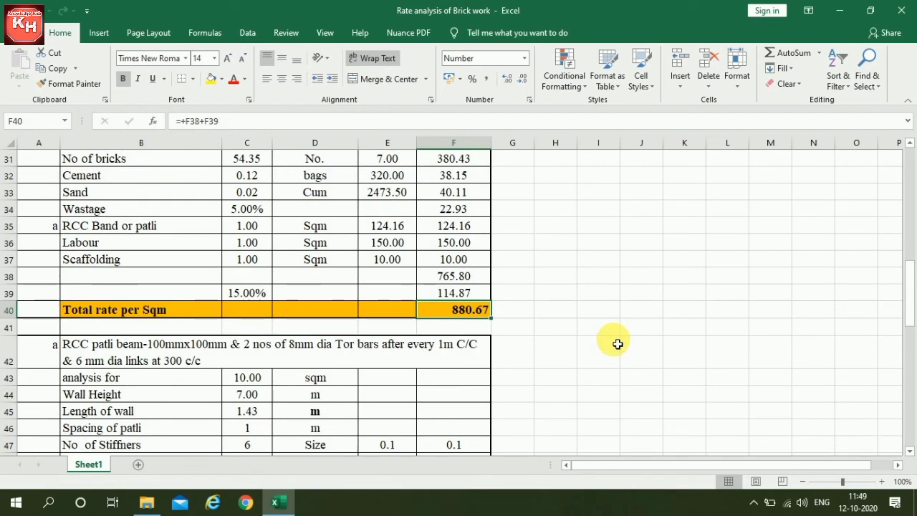
{"action": "scroll", "coordinate": [616, 345], "scroll_direction": "down", "scroll_amount": 4}
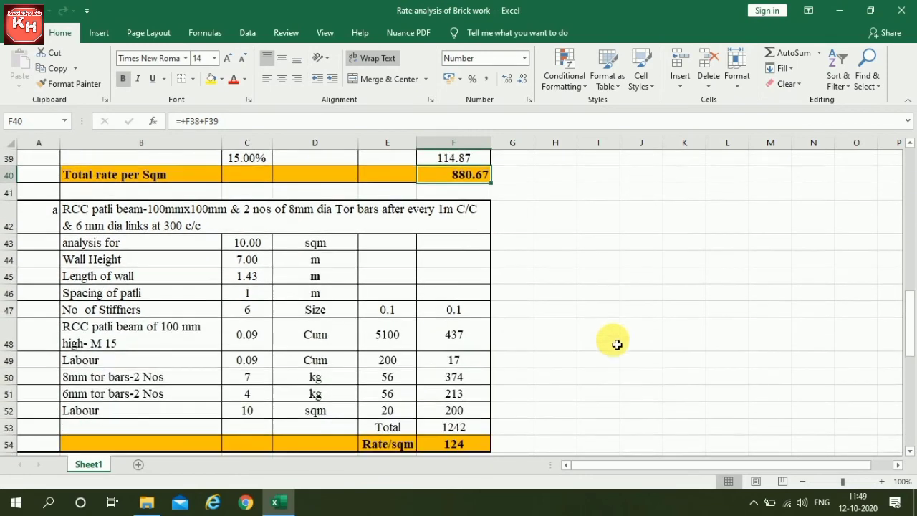
{"action": "scroll", "coordinate": [612, 346], "scroll_direction": "down", "scroll_amount": 3}
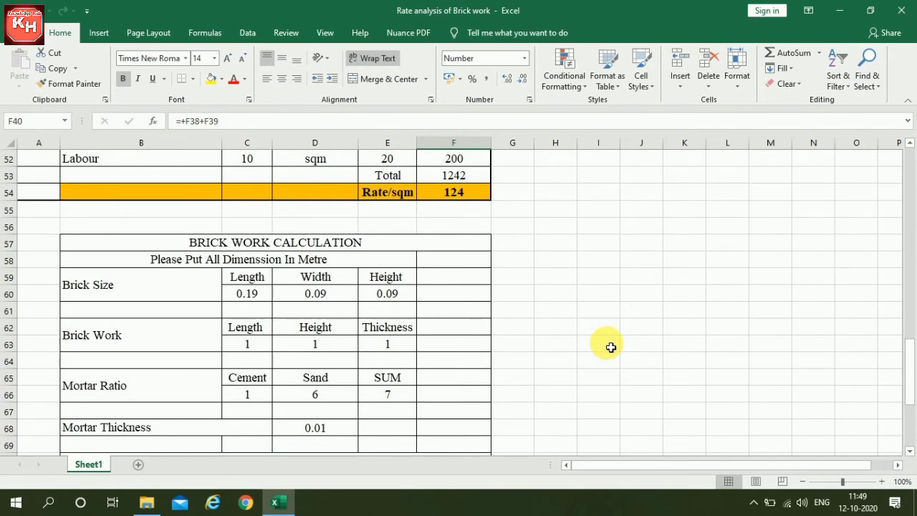
{"action": "scroll", "coordinate": [329, 339], "scroll_direction": "down", "scroll_amount": 2}
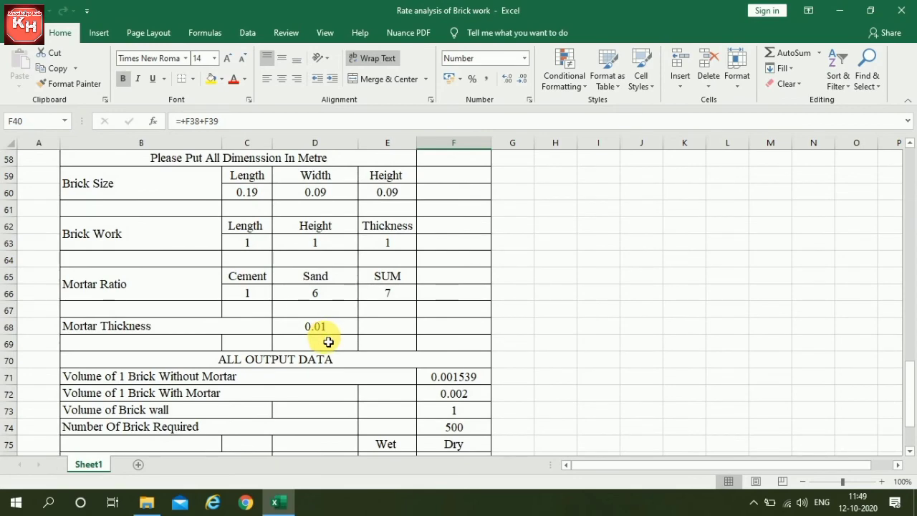
{"action": "scroll", "coordinate": [322, 348], "scroll_direction": "up", "scroll_amount": 4}
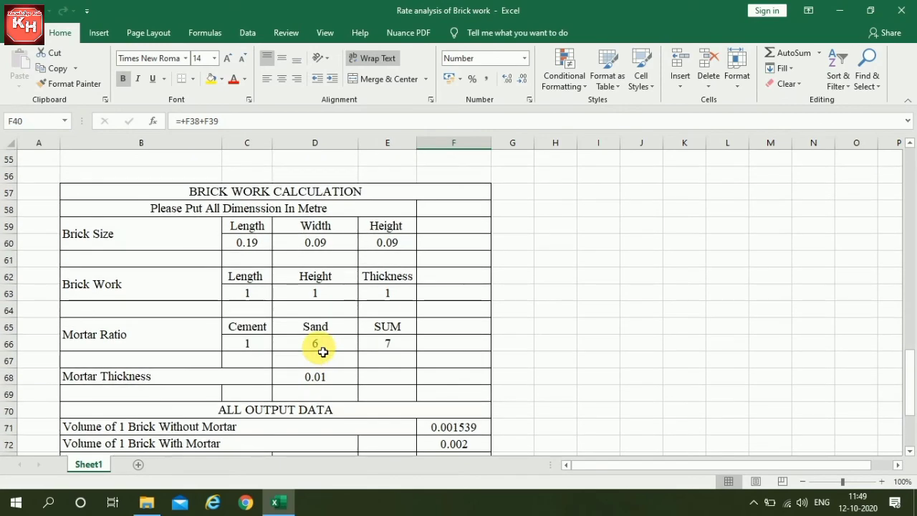
{"action": "scroll", "coordinate": [322, 351], "scroll_direction": "up", "scroll_amount": 10}
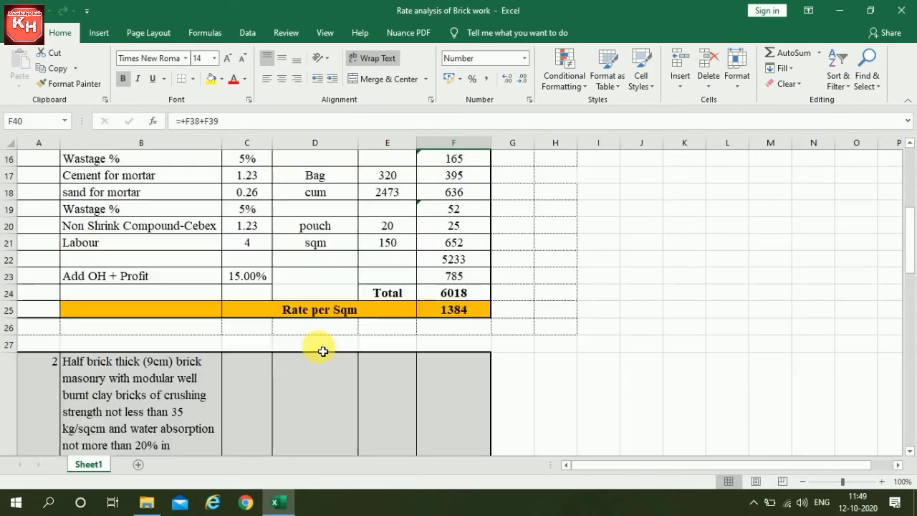
{"action": "scroll", "coordinate": [323, 351], "scroll_direction": "up", "scroll_amount": 4}
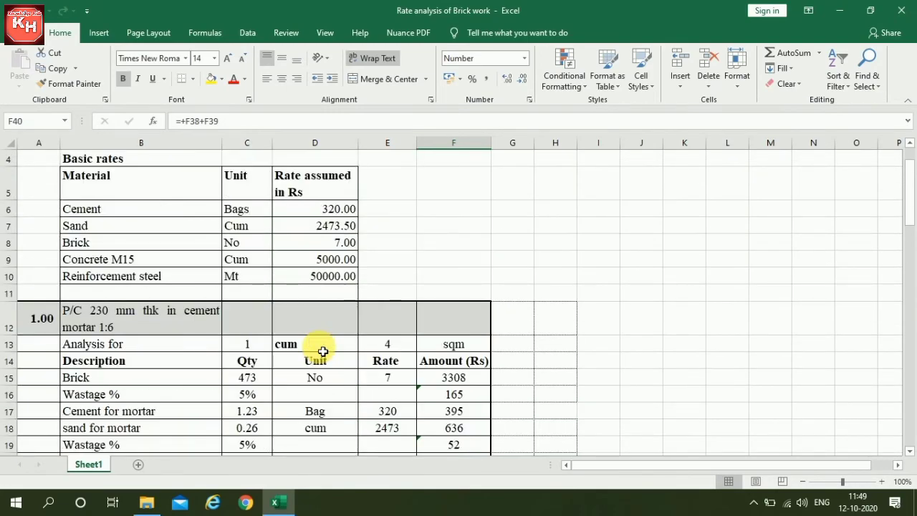